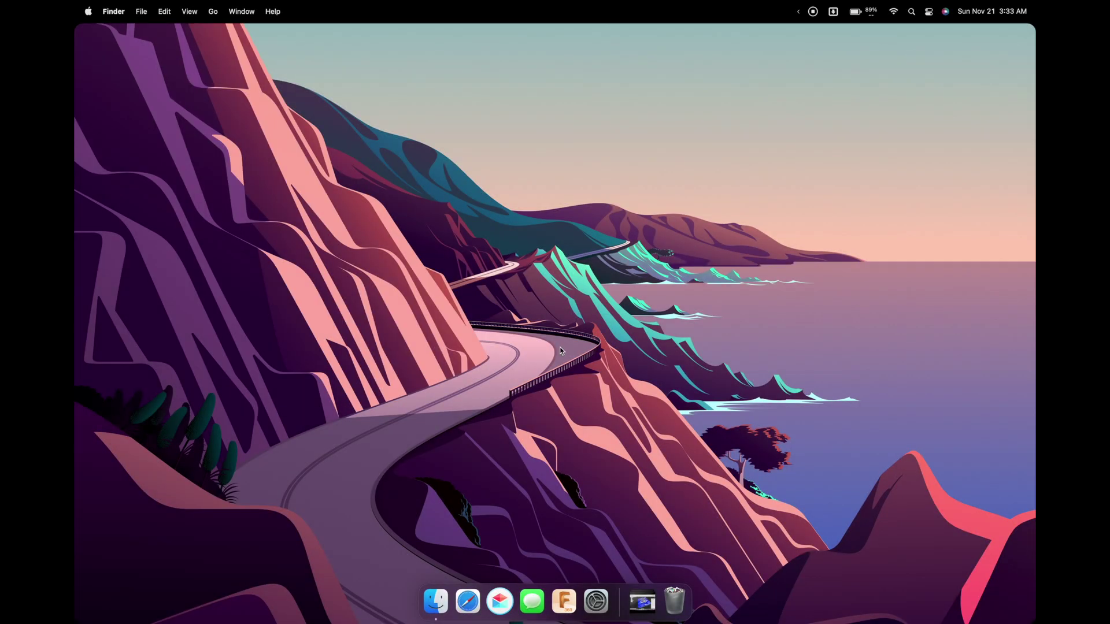
Launch Autodesk Fusion 360 from its Dock icon.
click(565, 596)
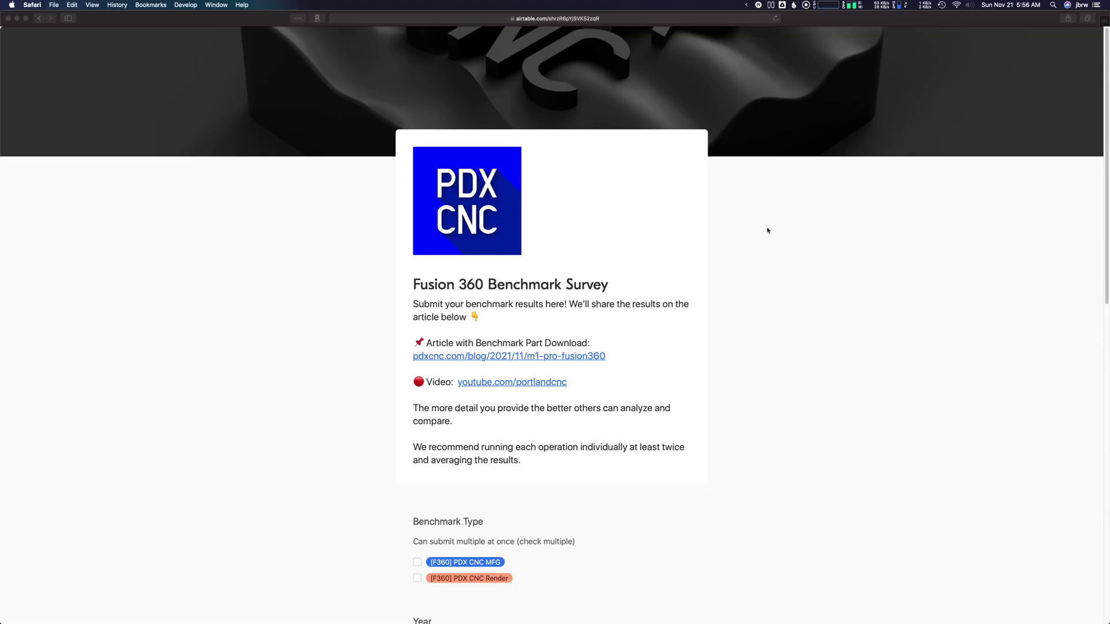
scroll(768, 231, down, 5)
Tick the [F360] PDX CNC MFG and [F360] PDX CNC Render benchmark type boxes.
click(417, 371)
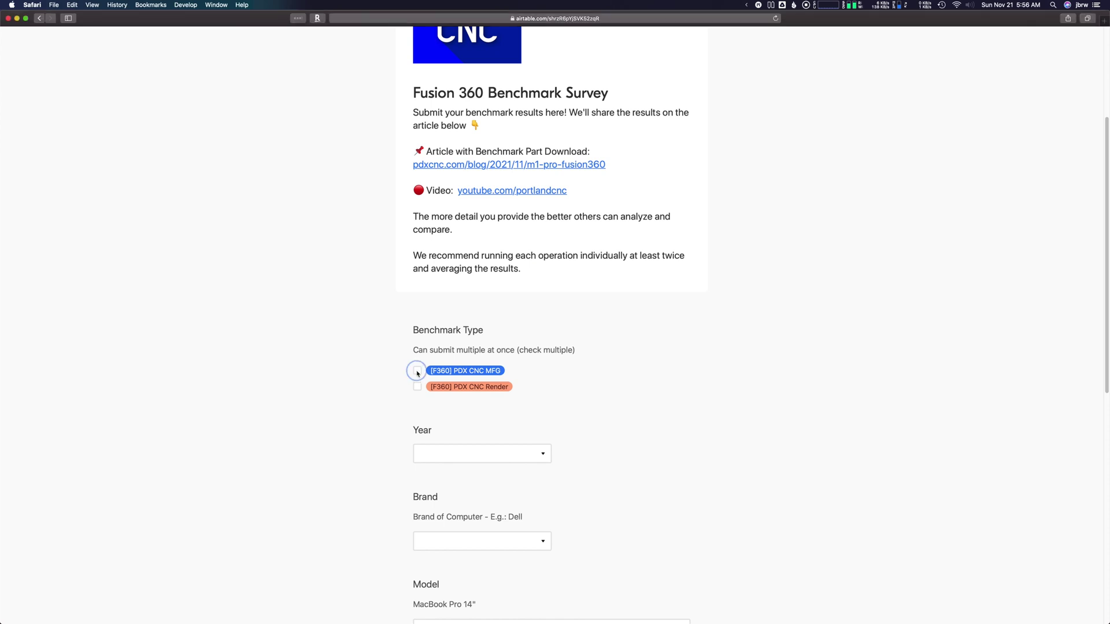
click(417, 387)
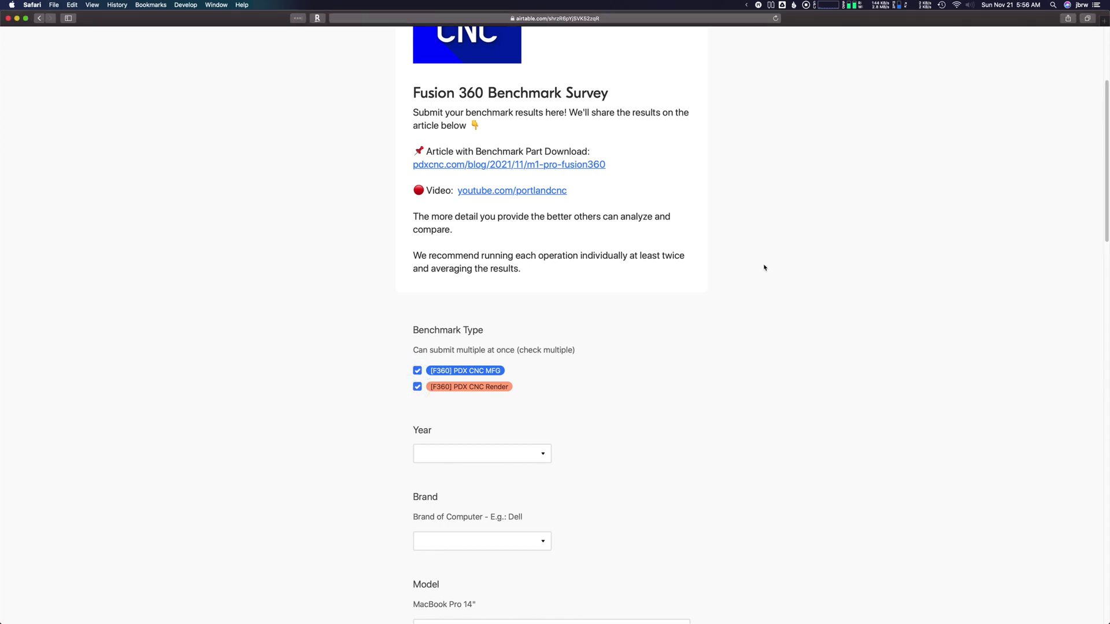
scroll(765, 266, down, 4)
scroll(765, 266, down, 3)
scroll(766, 266, down, 1)
scroll(766, 267, down, 6)
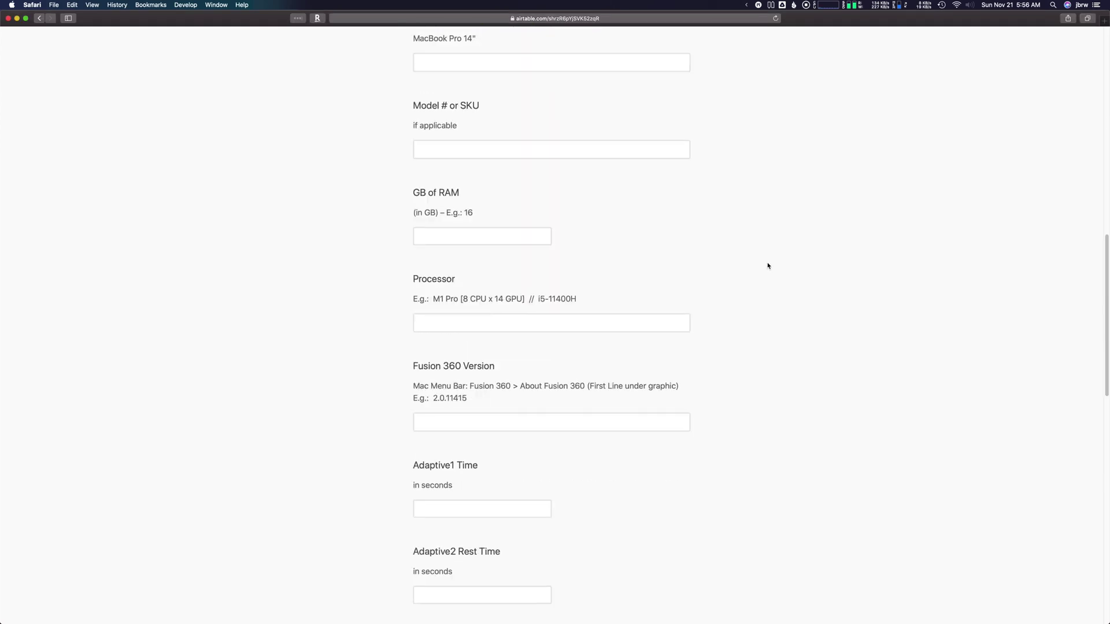
scroll(767, 266, down, 1)
scroll(767, 266, down, 5)
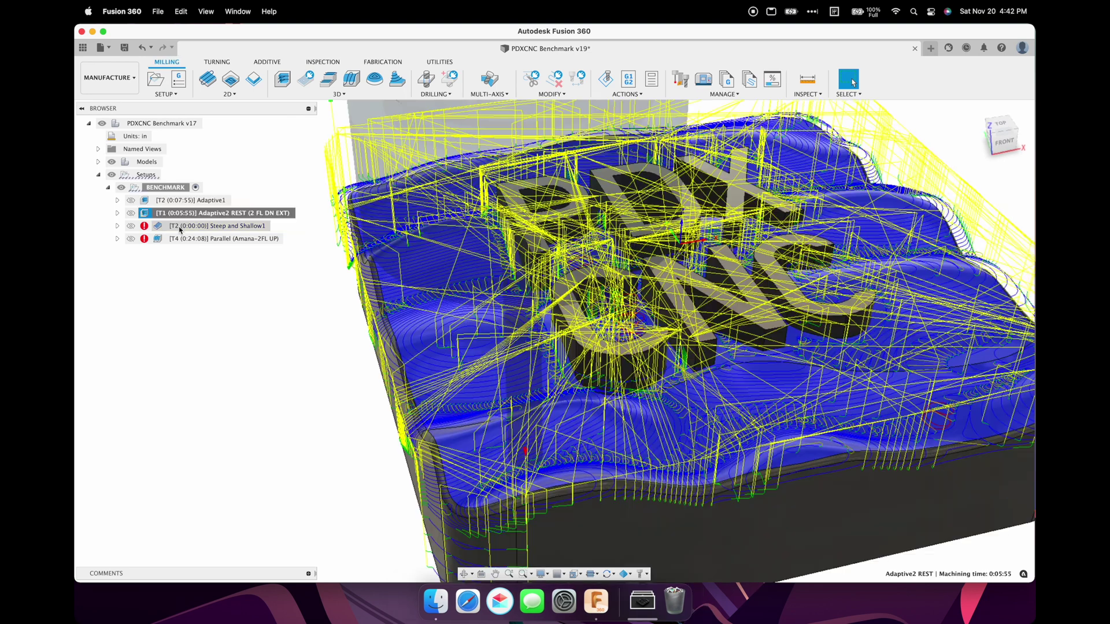
Generate Steep and Shallow1 by purchasing 1 Day of Machining extension access.
right_click(189, 225)
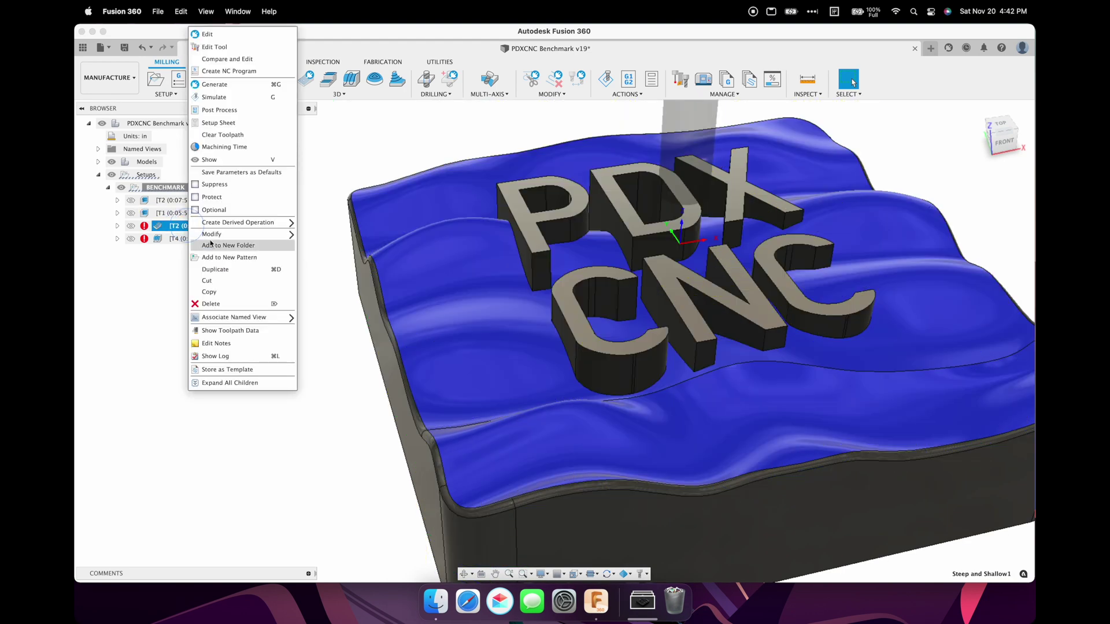
click(227, 84)
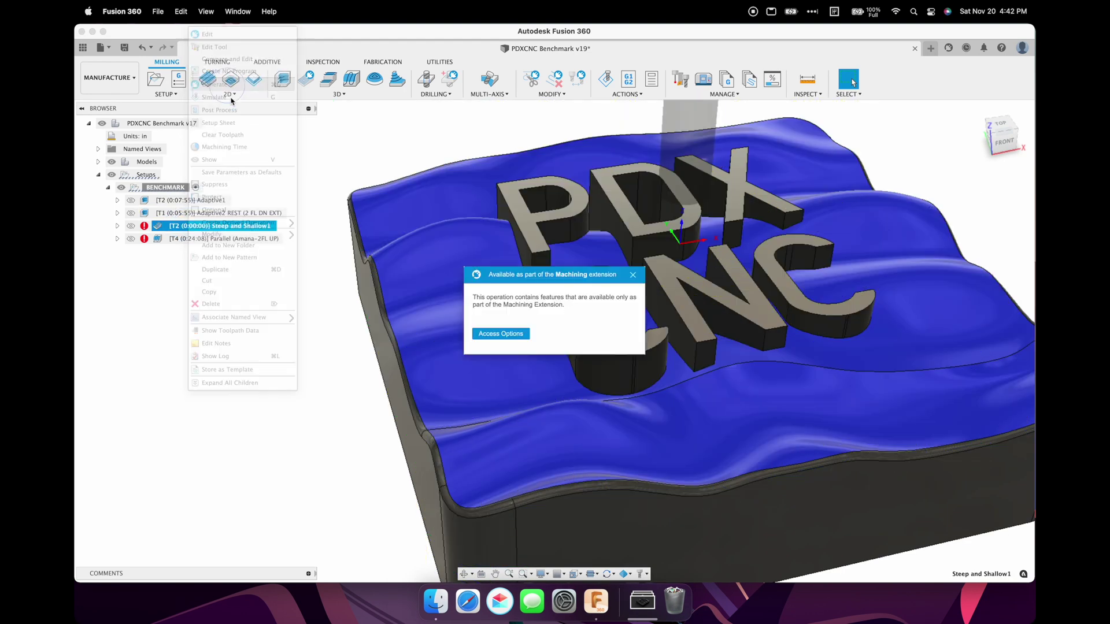
click(513, 334)
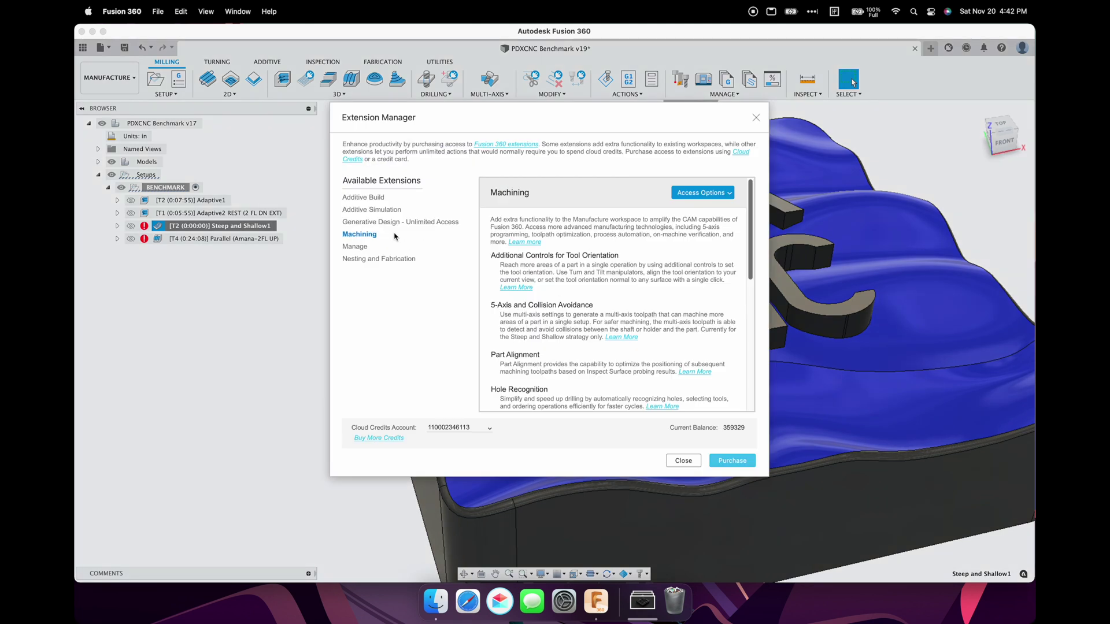
click(712, 197)
click(714, 206)
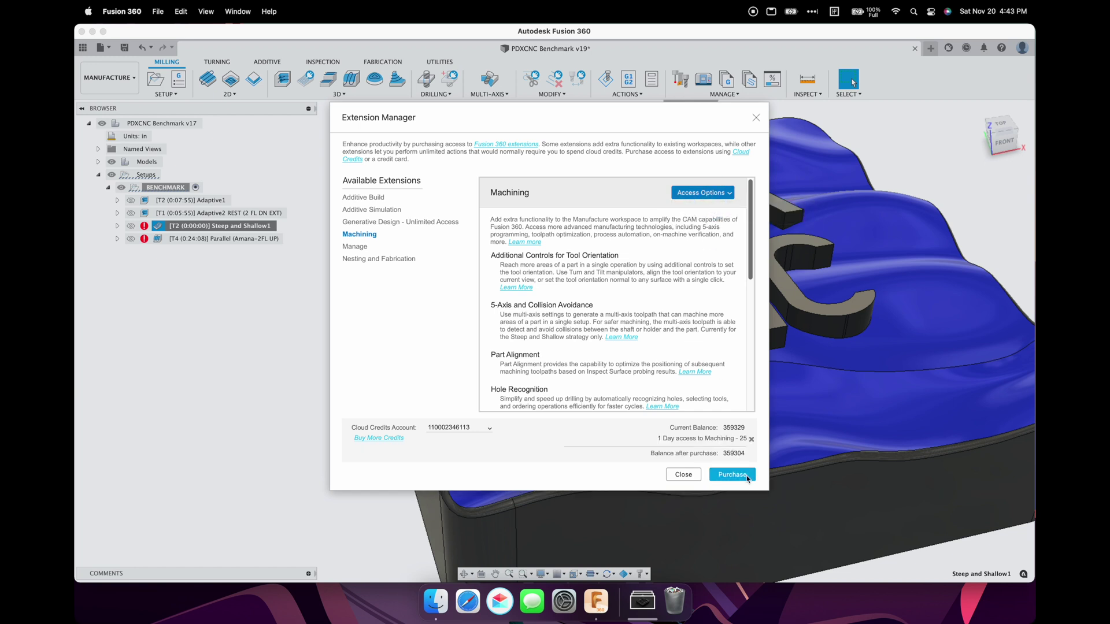
click(746, 475)
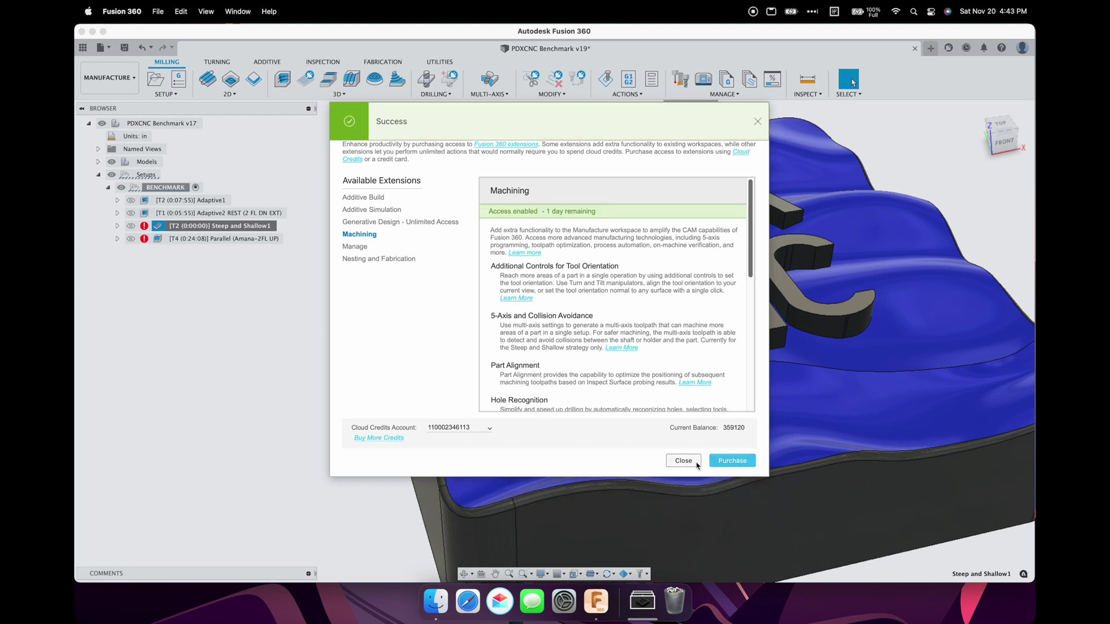
click(695, 459)
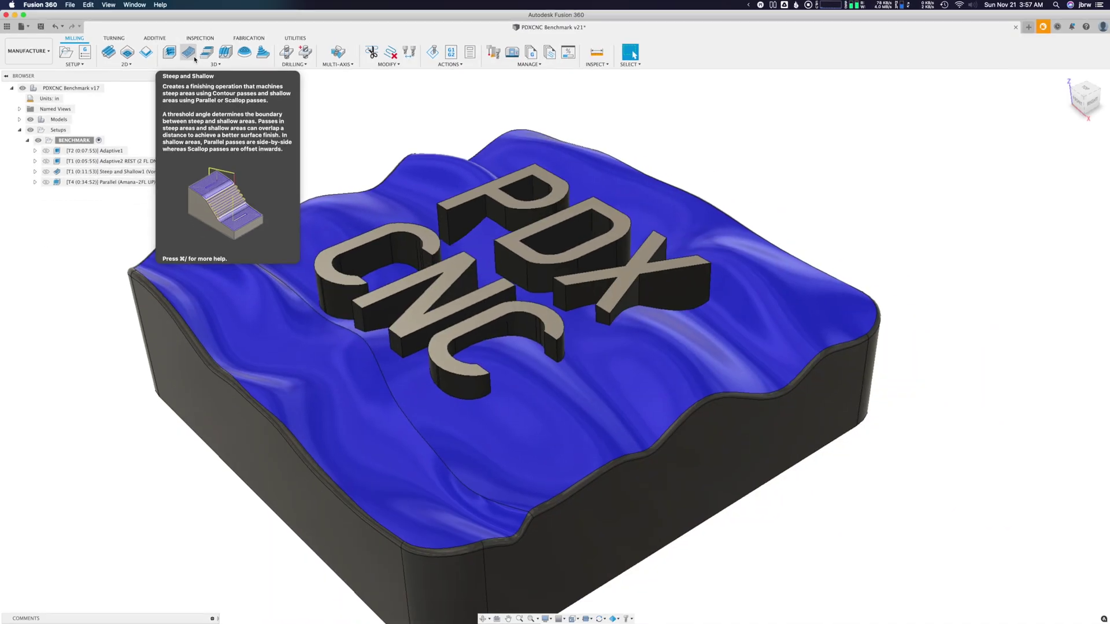
Create a Steep and Shallow finishing operation and review its Geometry and Heights settings.
click(188, 52)
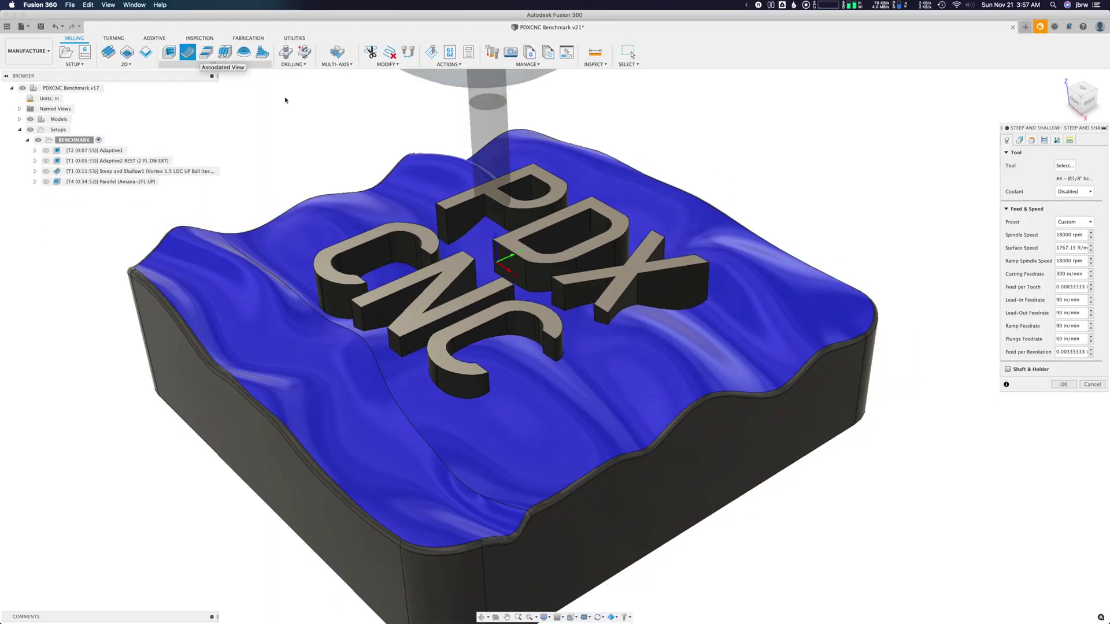
click(1019, 140)
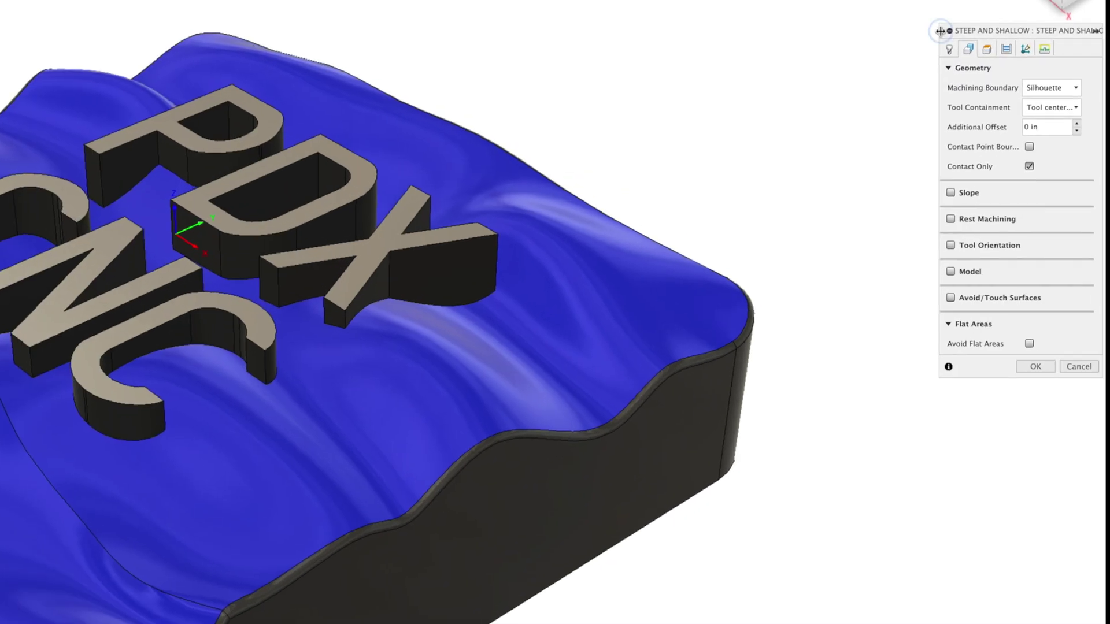
drag(939, 31, 849, 31)
click(895, 49)
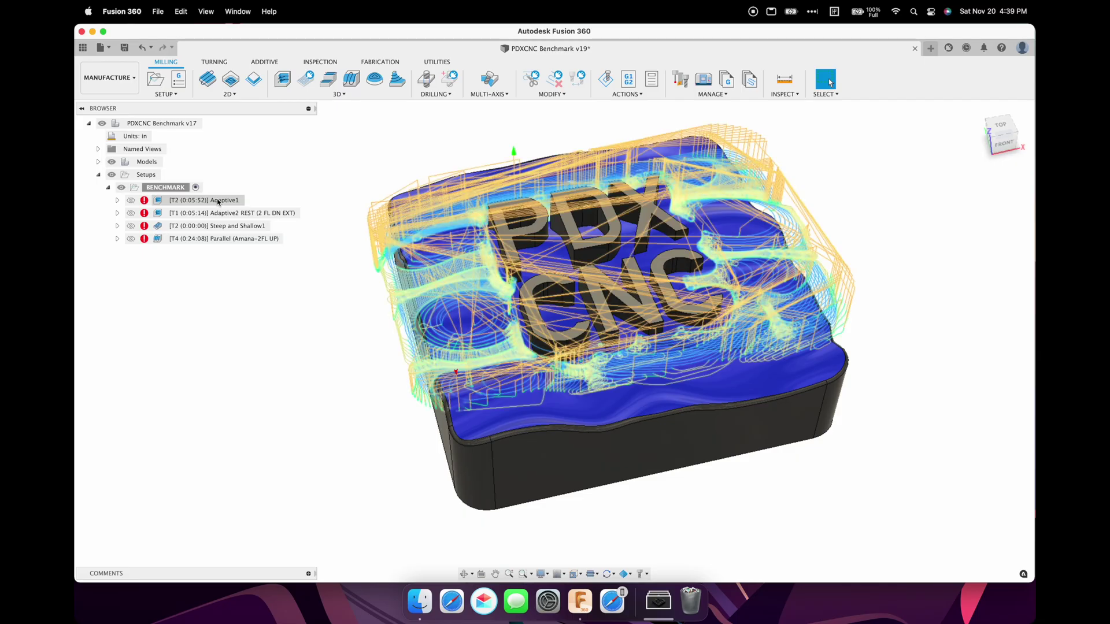
Toggle the Adaptive1 toolpath display and check its actions menu.
click(217, 201)
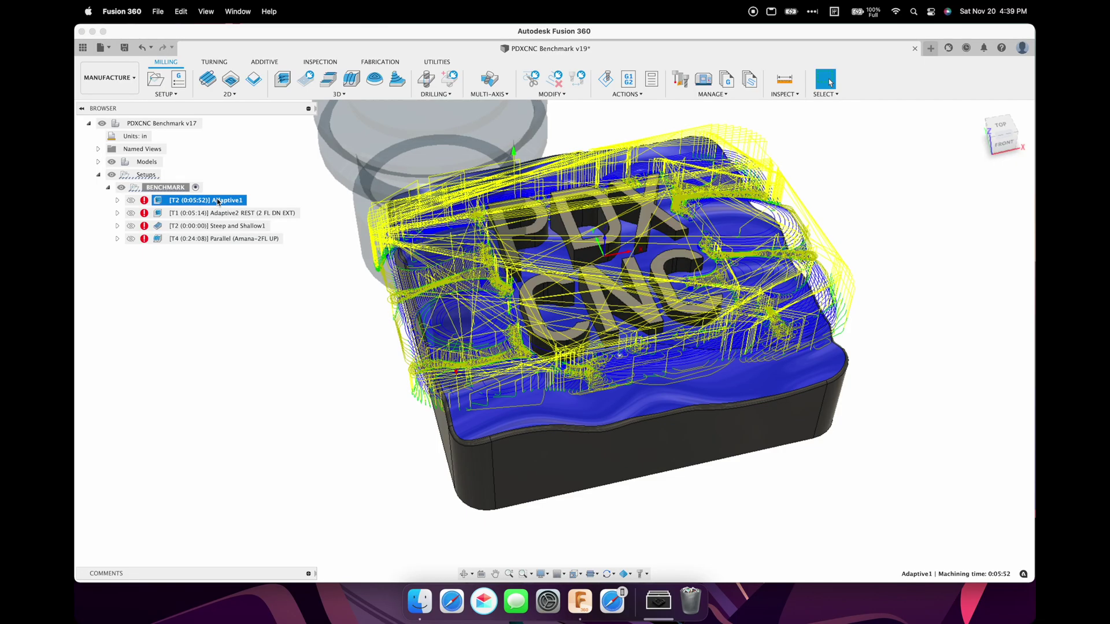
click(264, 335)
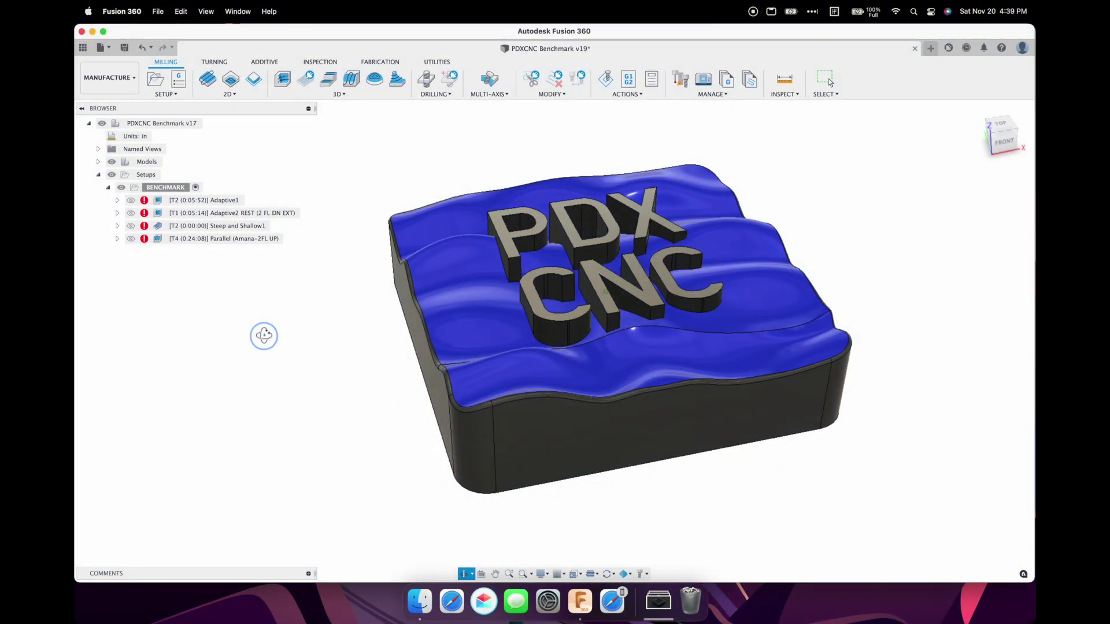
right_click(211, 204)
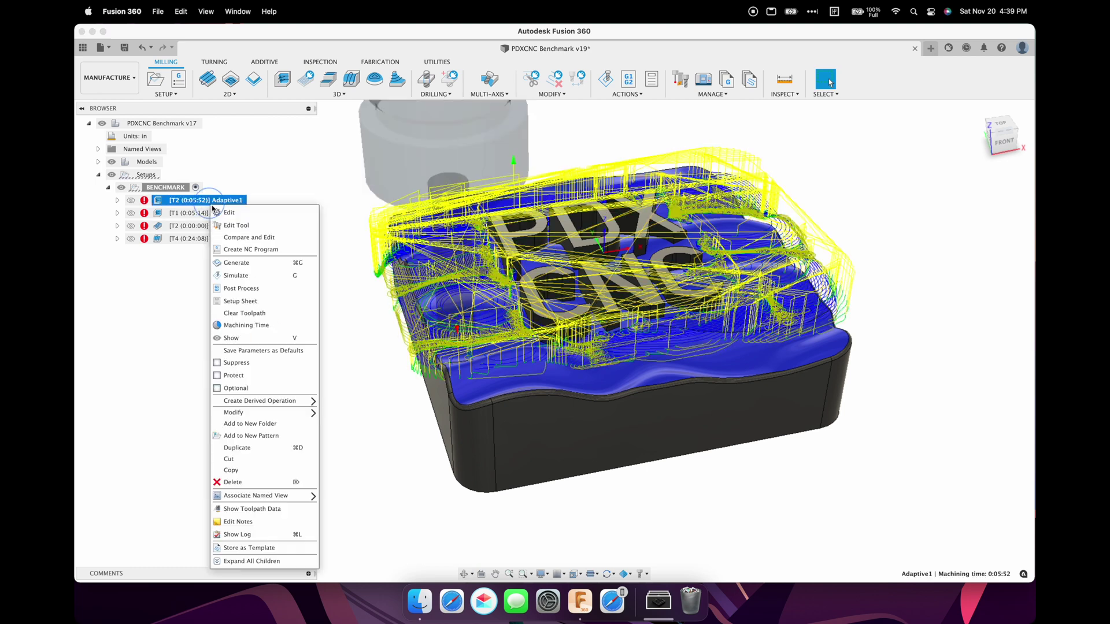
key(Escape)
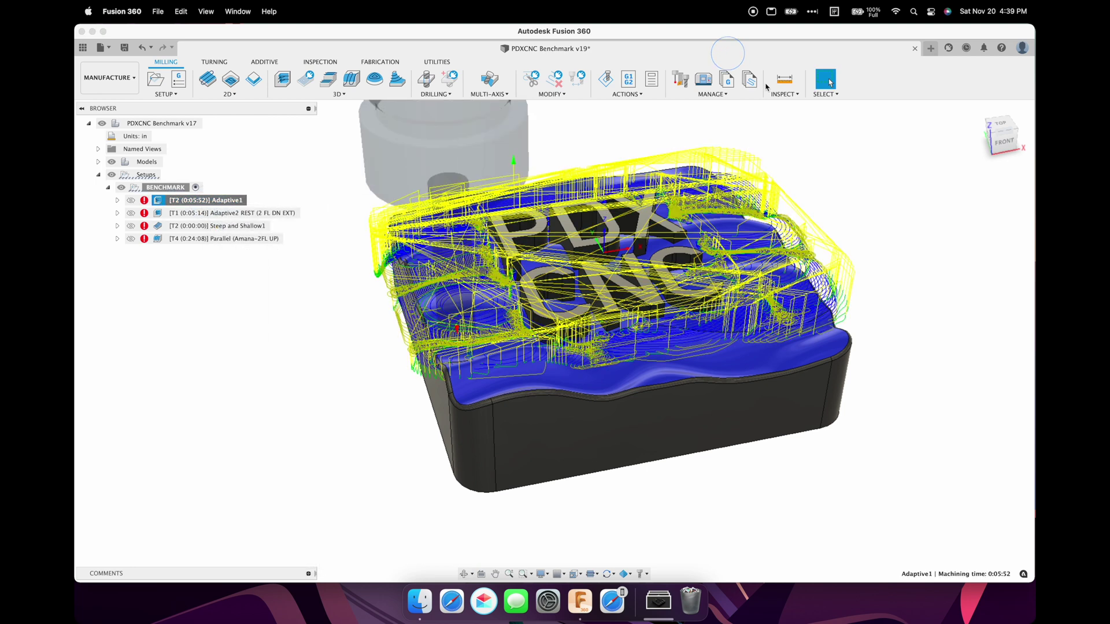
Turn off Auto Remove in the CAM Task Manager.
click(732, 96)
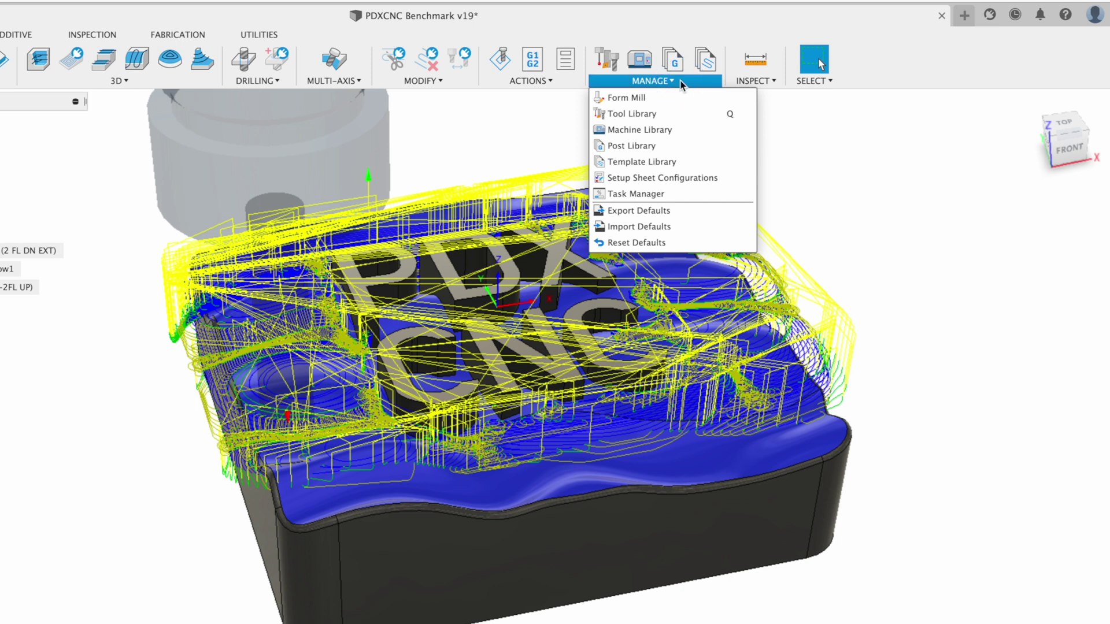
click(656, 195)
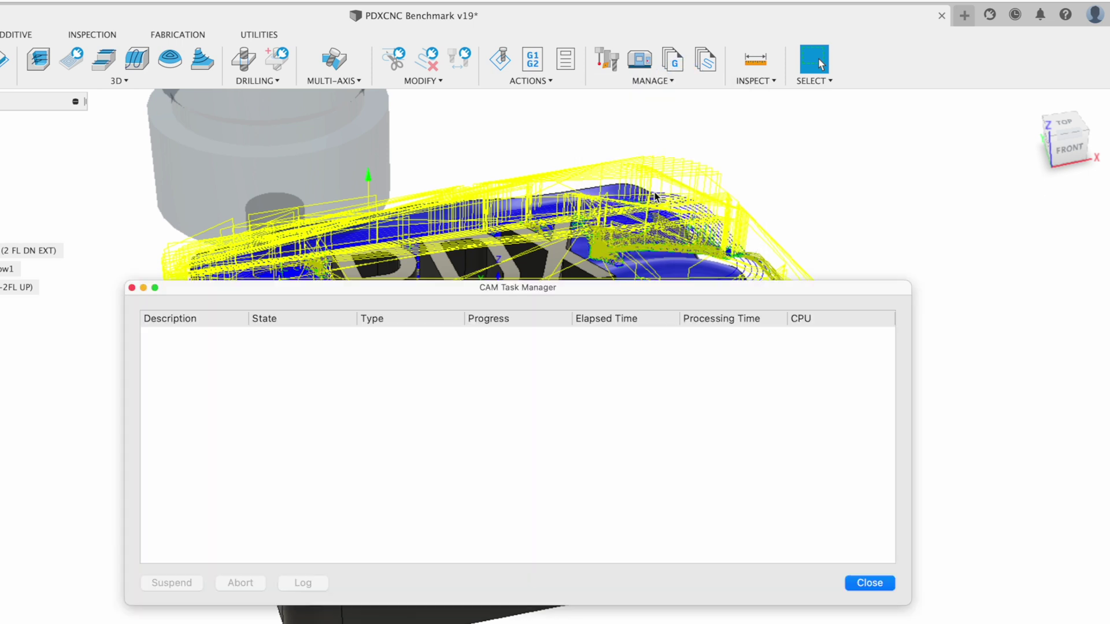
right_click(325, 418)
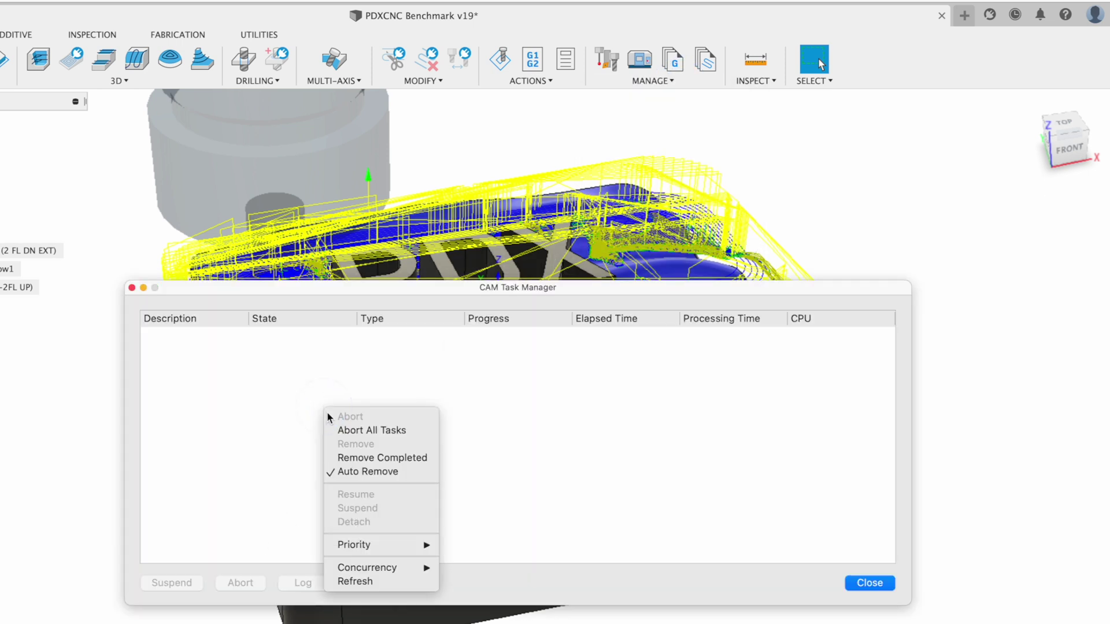
click(401, 474)
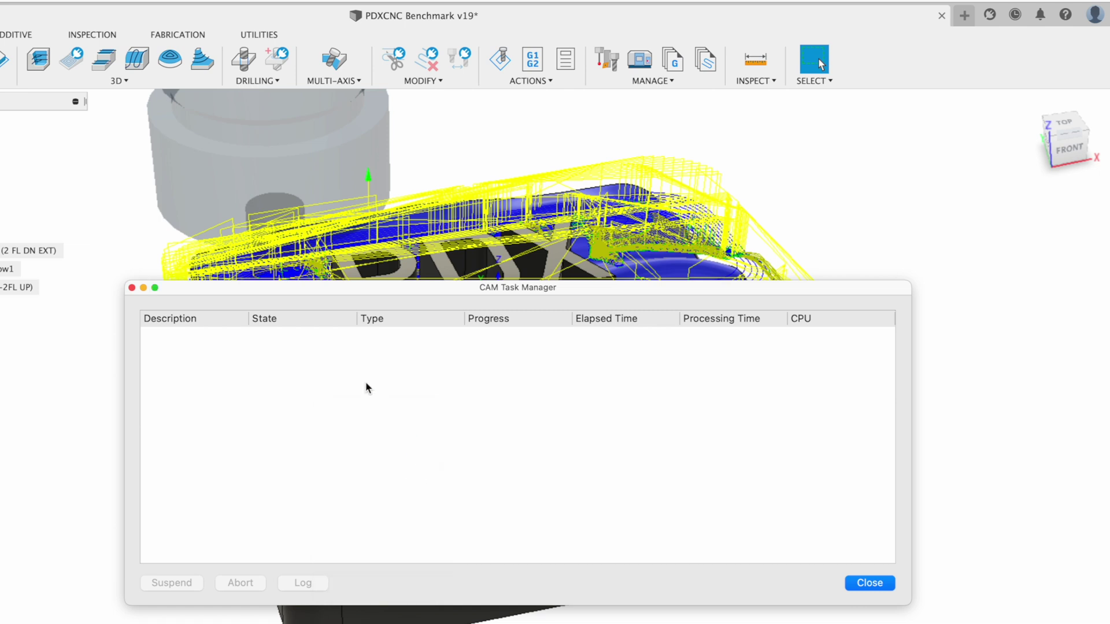
click(870, 583)
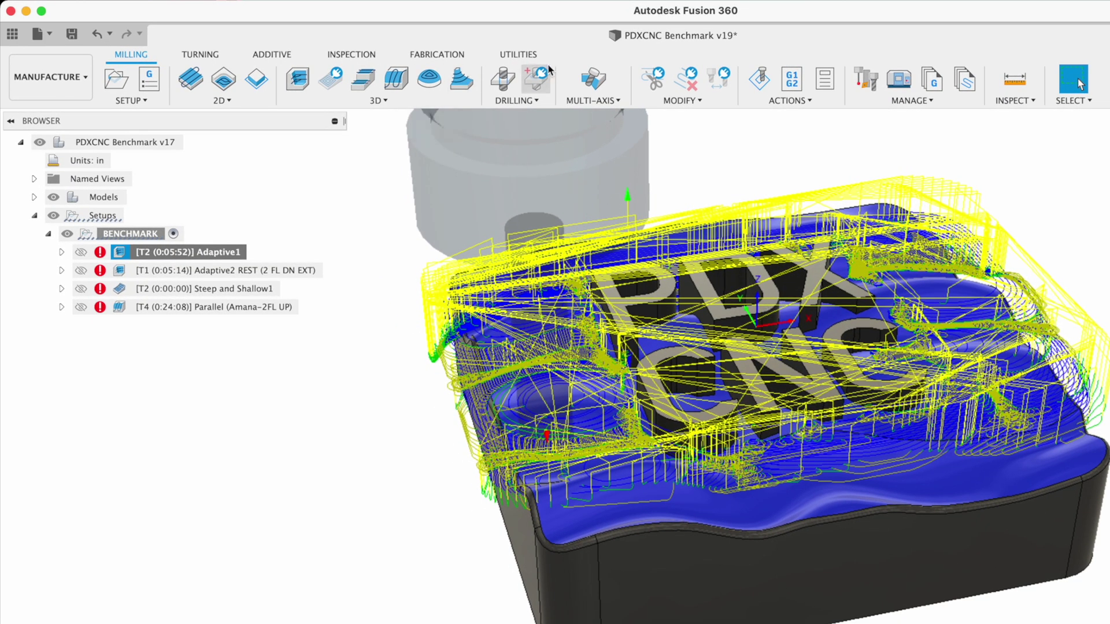
Check automatic in-process stock under Utilities, then regenerate Adaptive1 to 7:55.
click(530, 59)
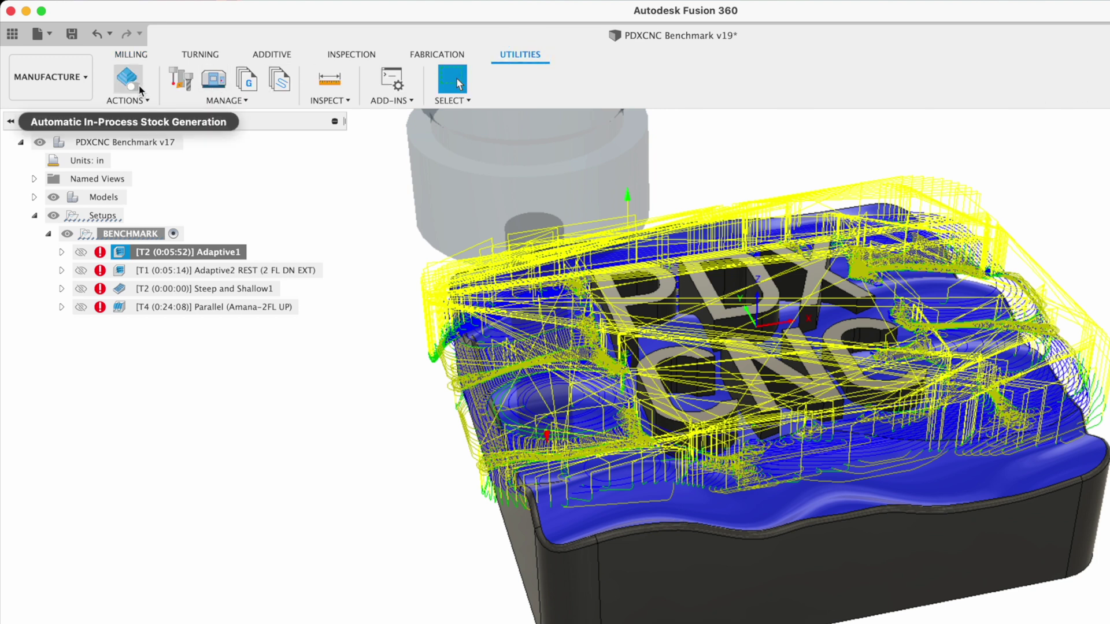
click(132, 100)
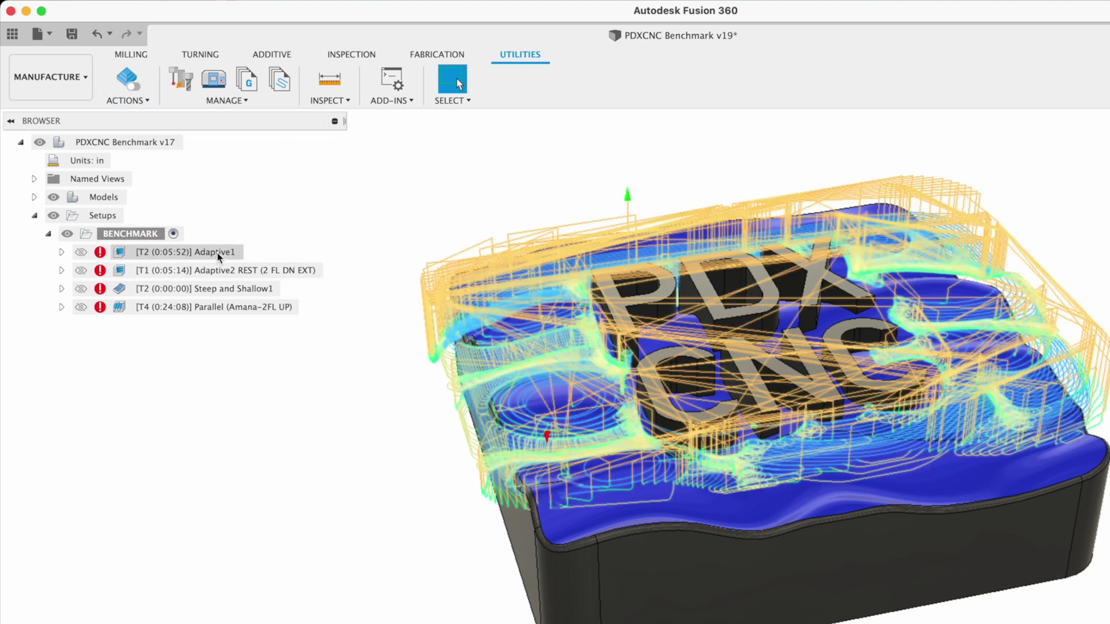
right_click(218, 253)
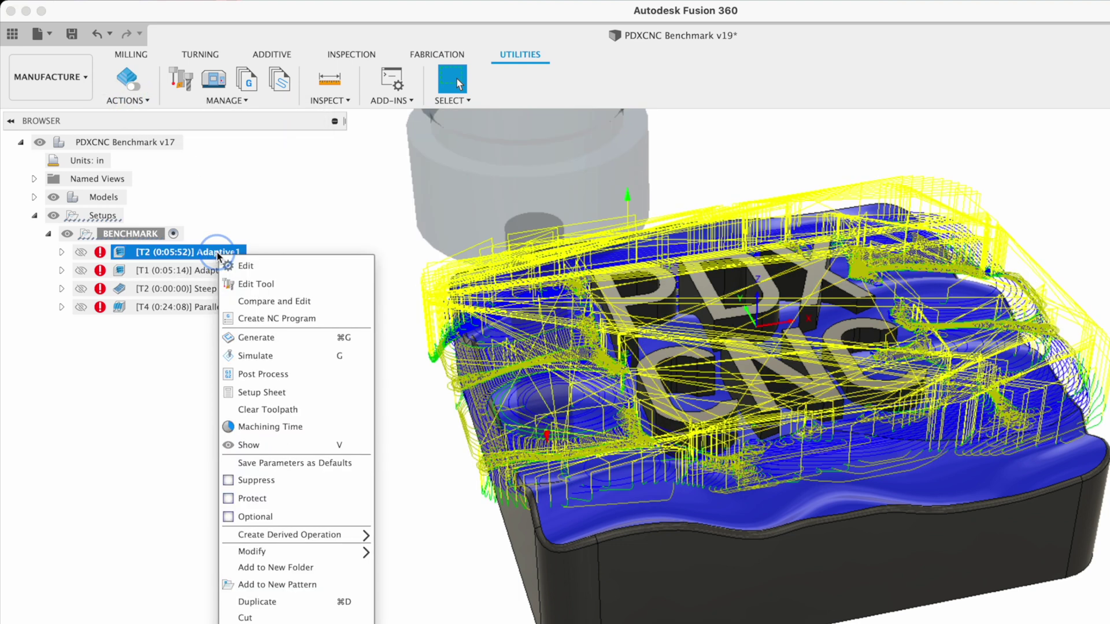
click(283, 333)
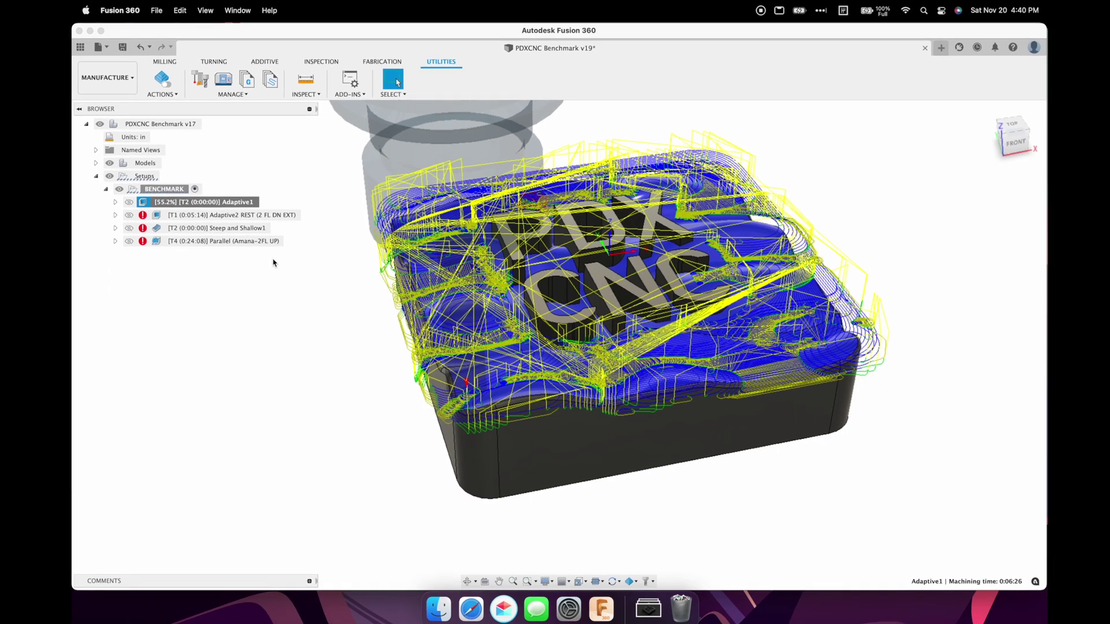
click(166, 61)
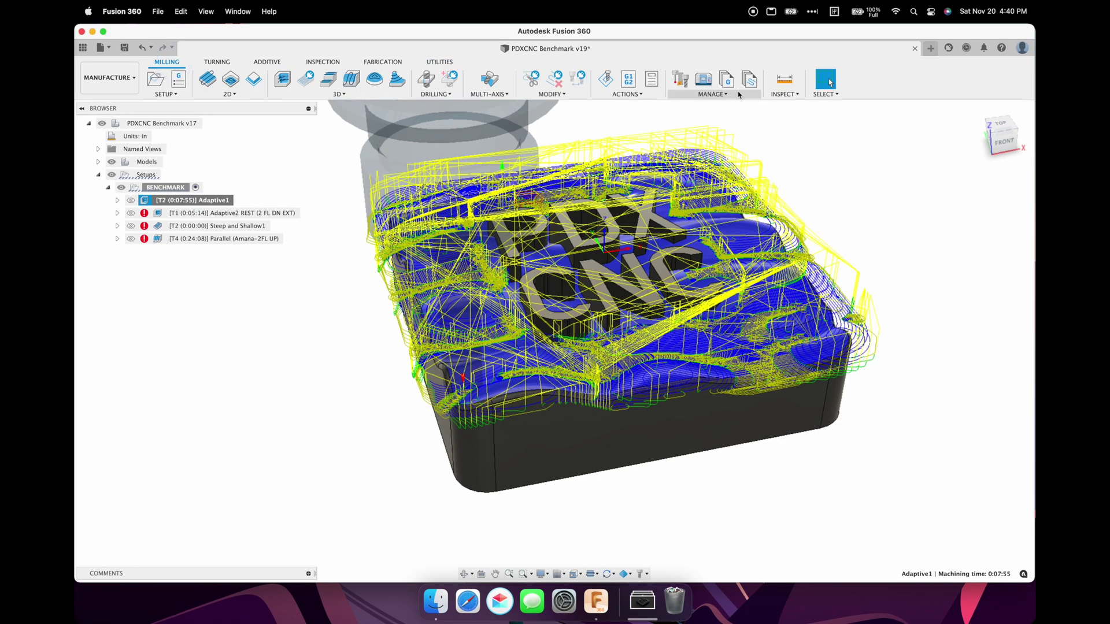
click(712, 93)
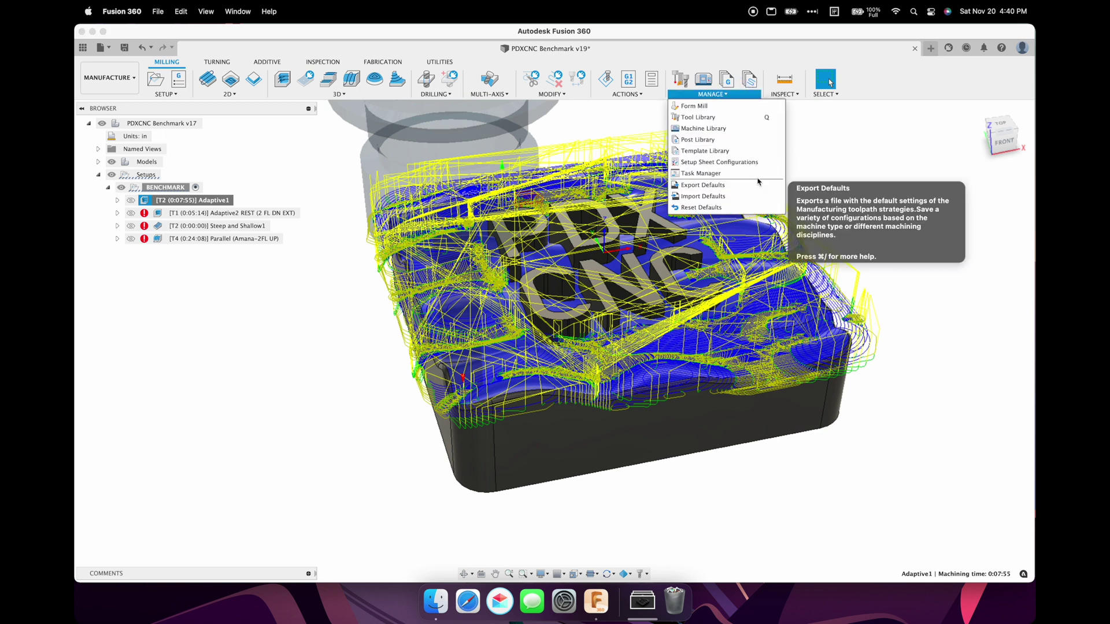
Pin the Task Manager and read Adaptive1's 54.0s generation time in its log.
click(778, 175)
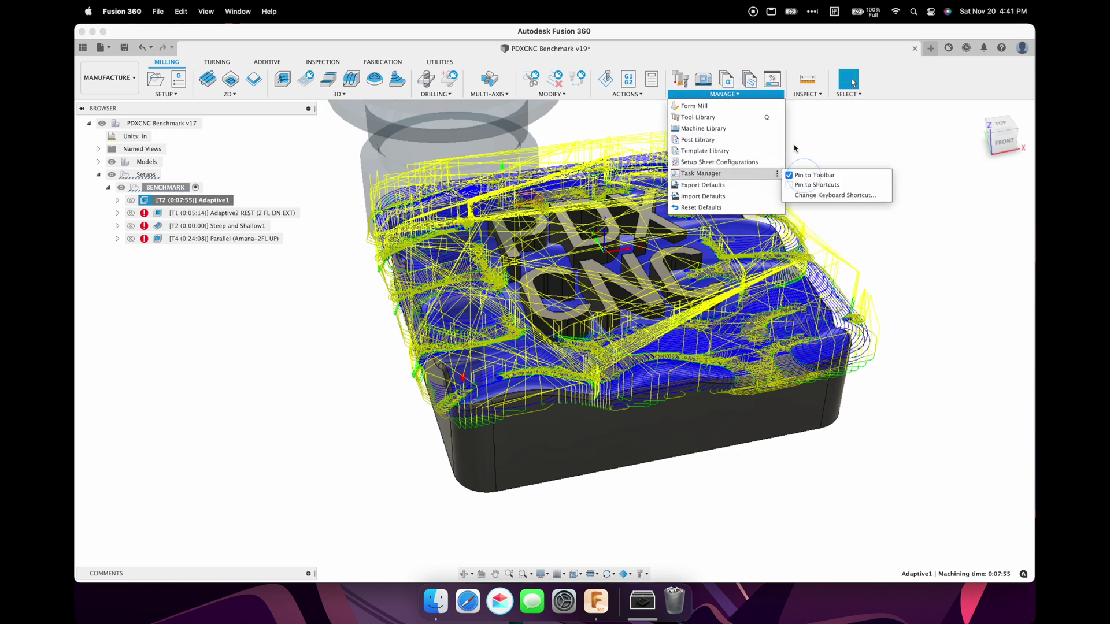
click(771, 79)
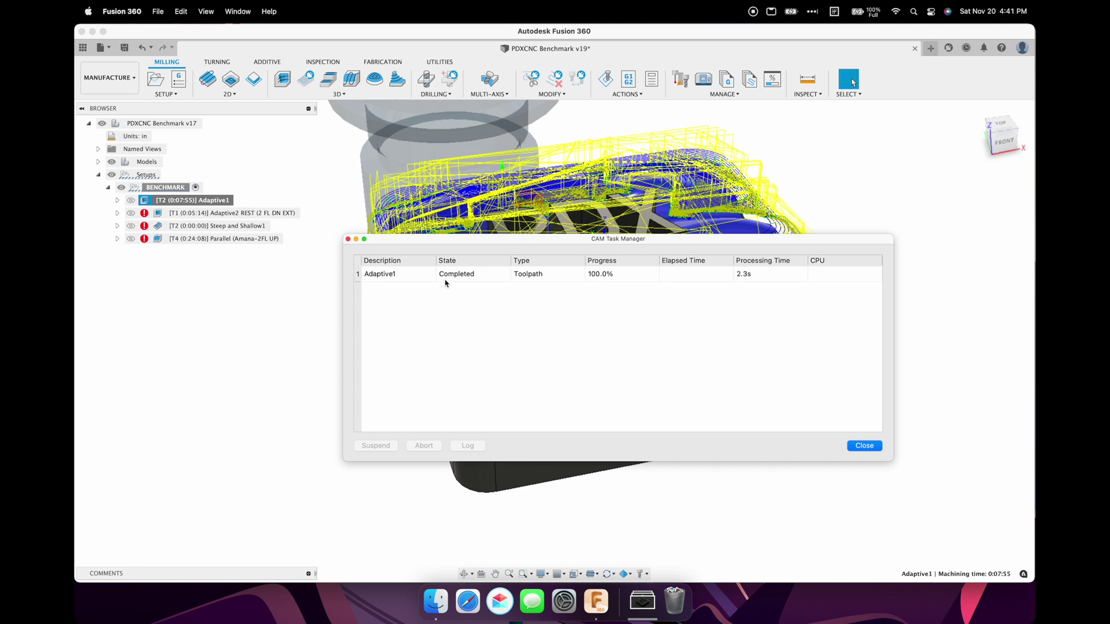
click(445, 277)
right_click(464, 279)
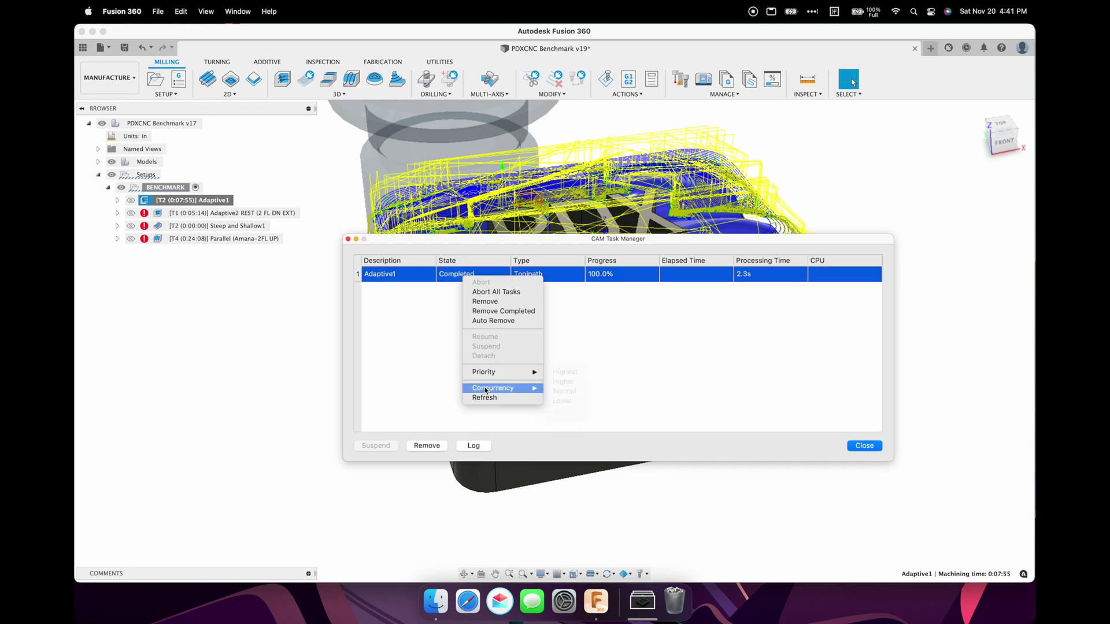
click(474, 445)
click(474, 445)
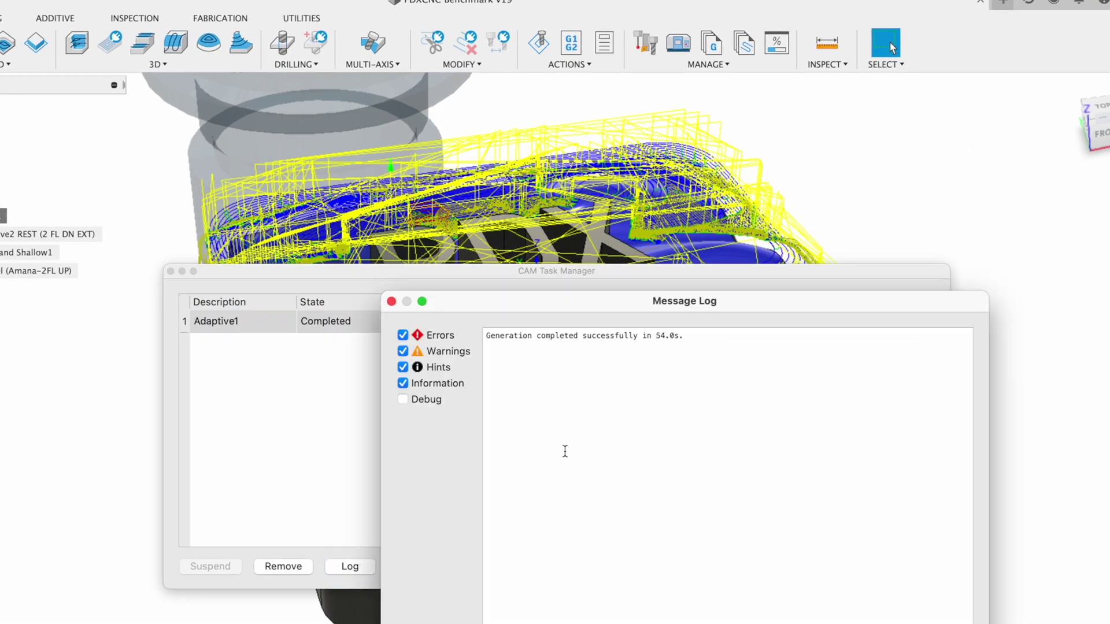
drag(683, 336, 654, 335)
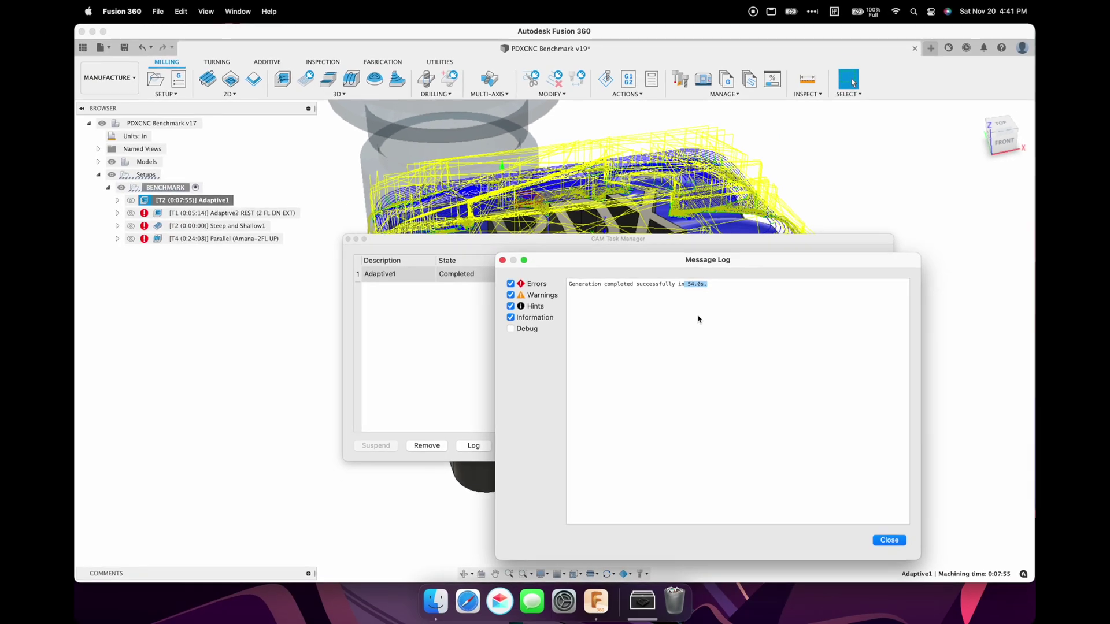
key(Return)
key(Return)
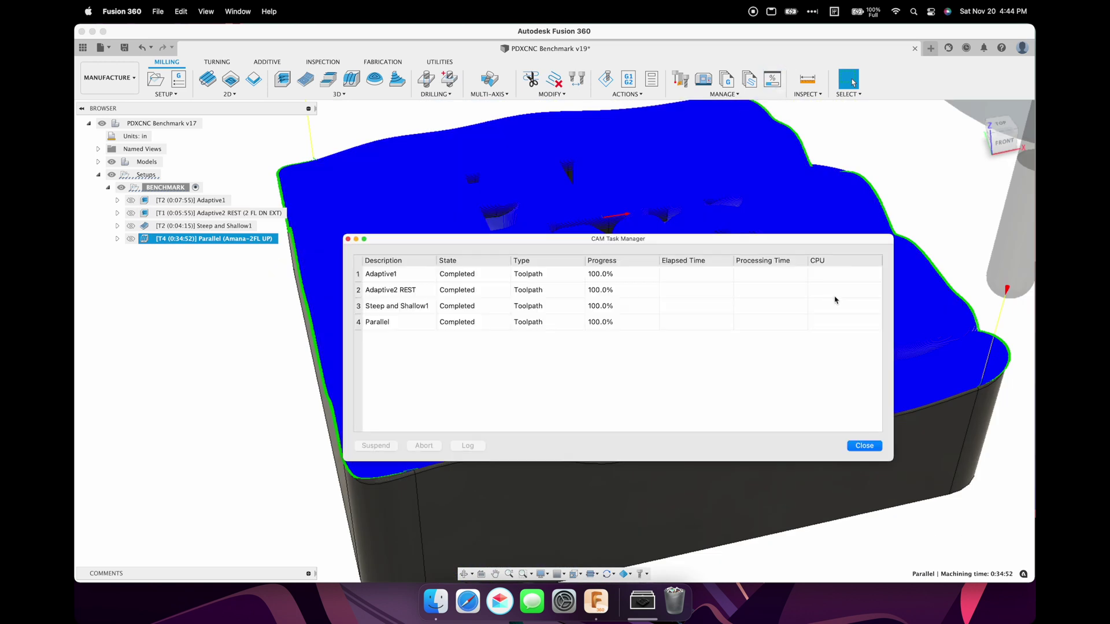
Review the Parallel task's generation log, then return to the shaded part.
click(390, 324)
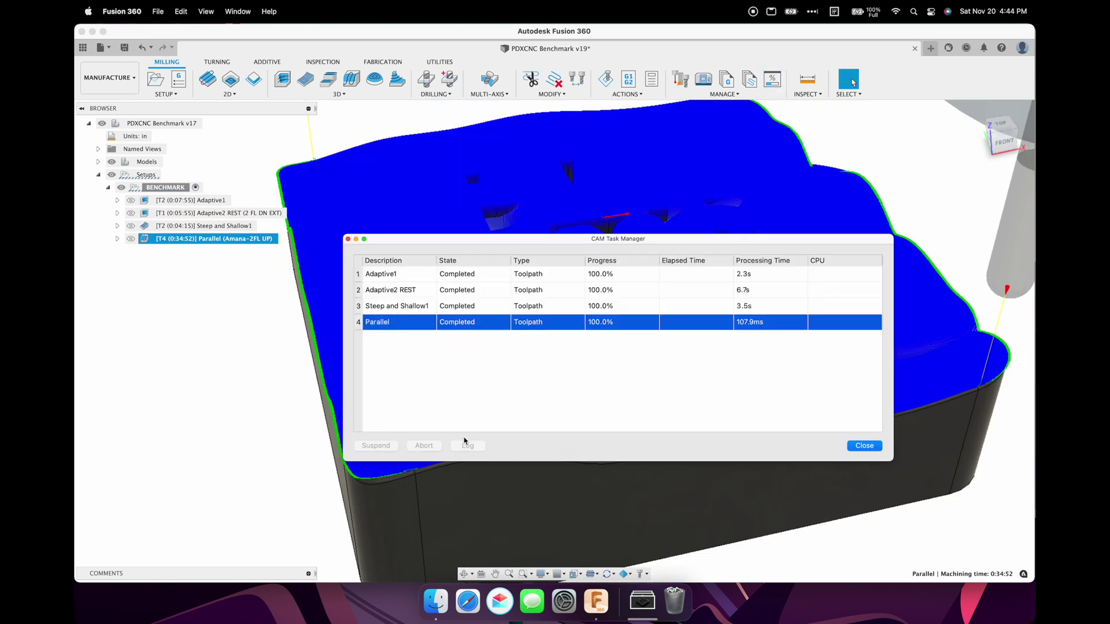
click(472, 445)
click(889, 540)
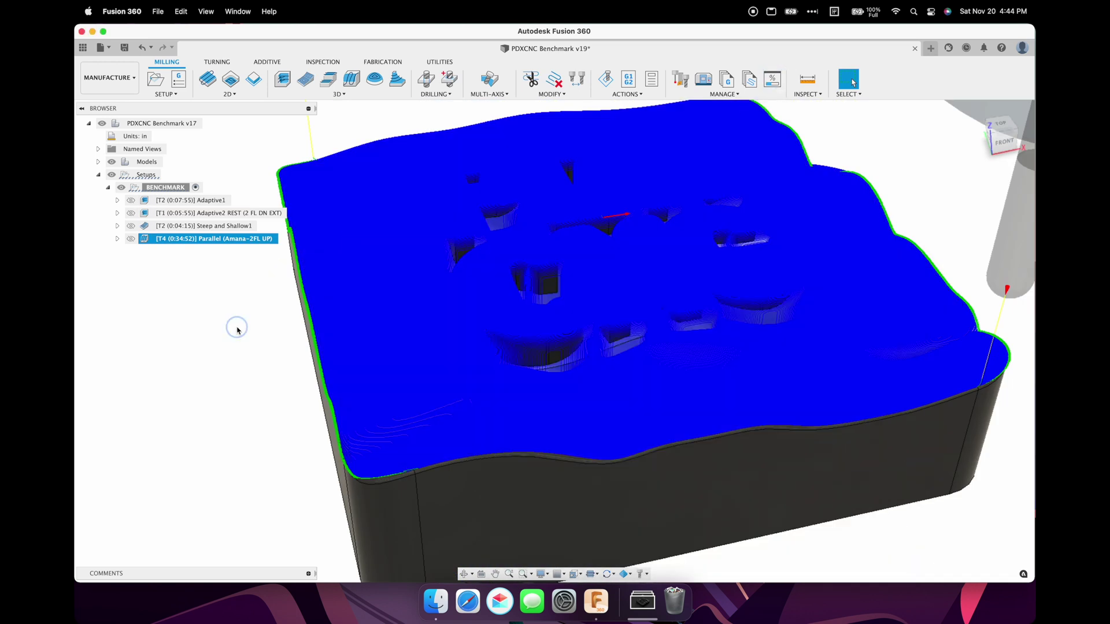
click(235, 325)
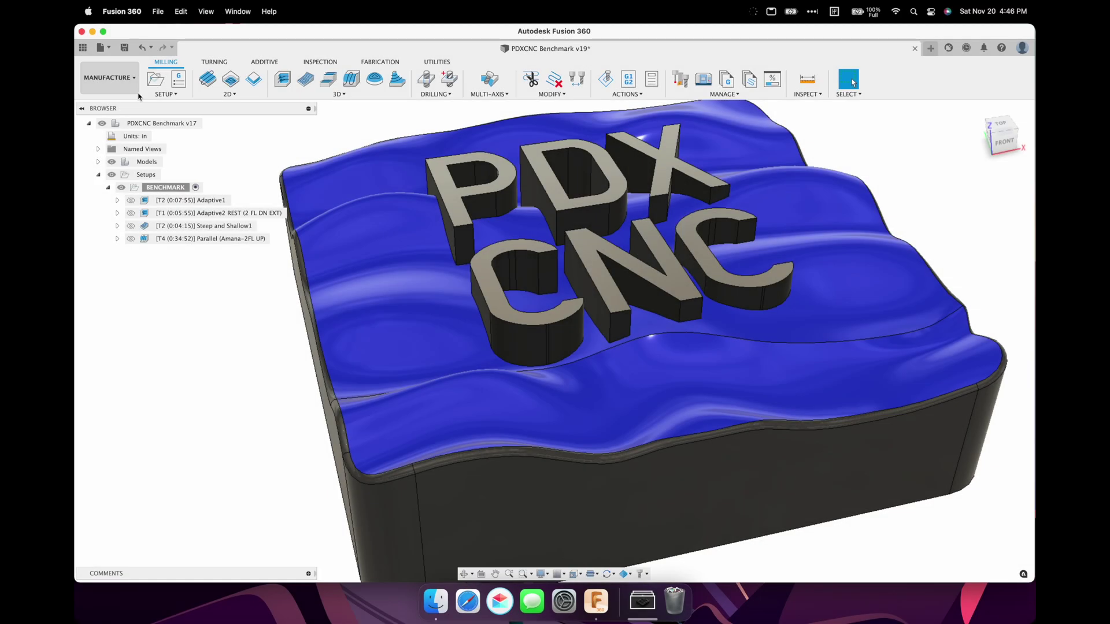
Switch from MANUFACTURE to the RENDER workspace and jump to the RENDER TEST view.
click(122, 79)
click(100, 141)
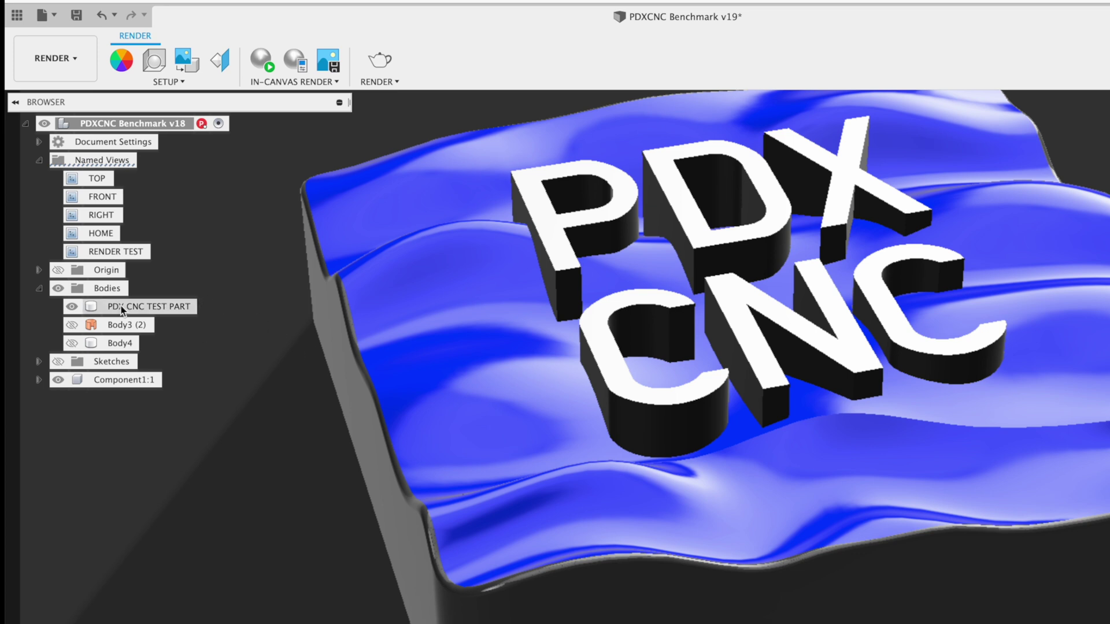
double_click(121, 254)
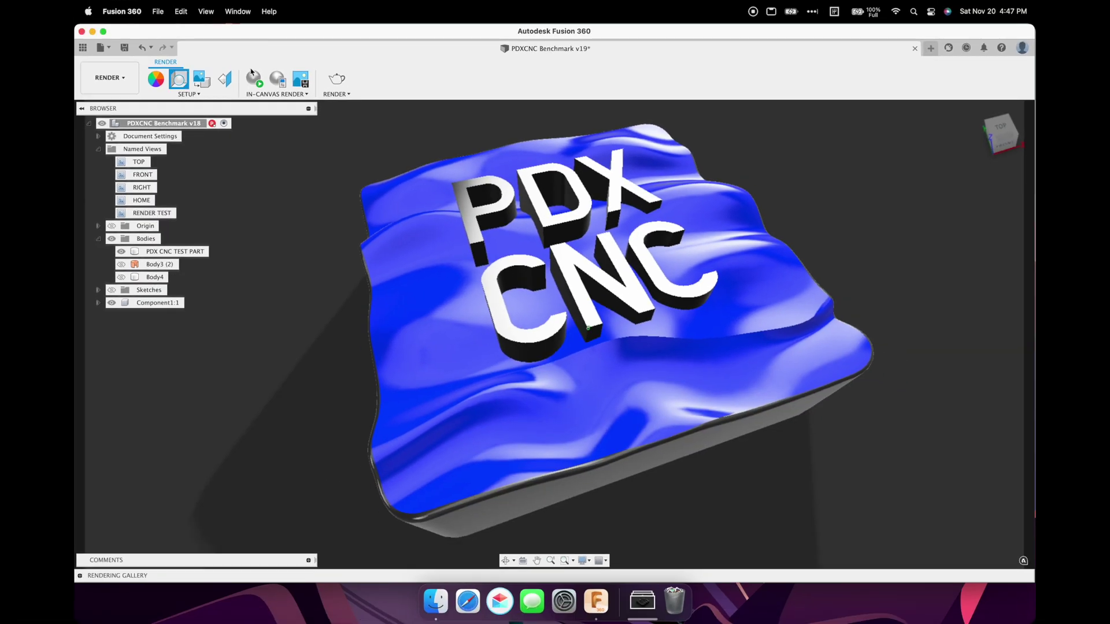
Start an In-Canvas Render of the RENDER TEST view.
click(253, 77)
click(254, 77)
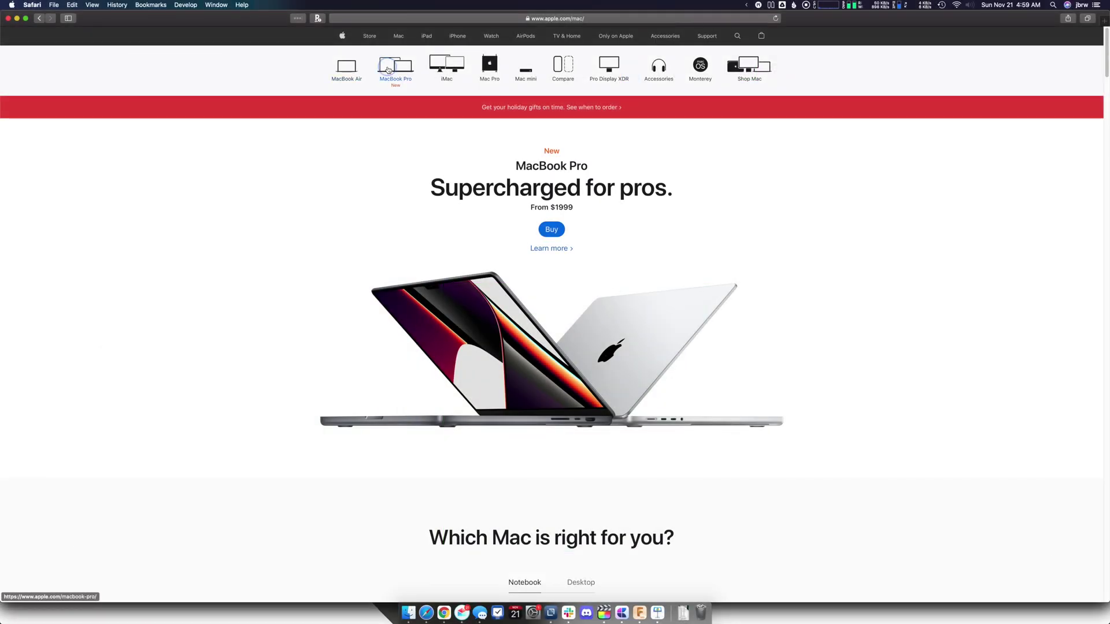
Browse from the 14-inch MacBook Pro customize page to the 16-inch models' specs.
click(387, 70)
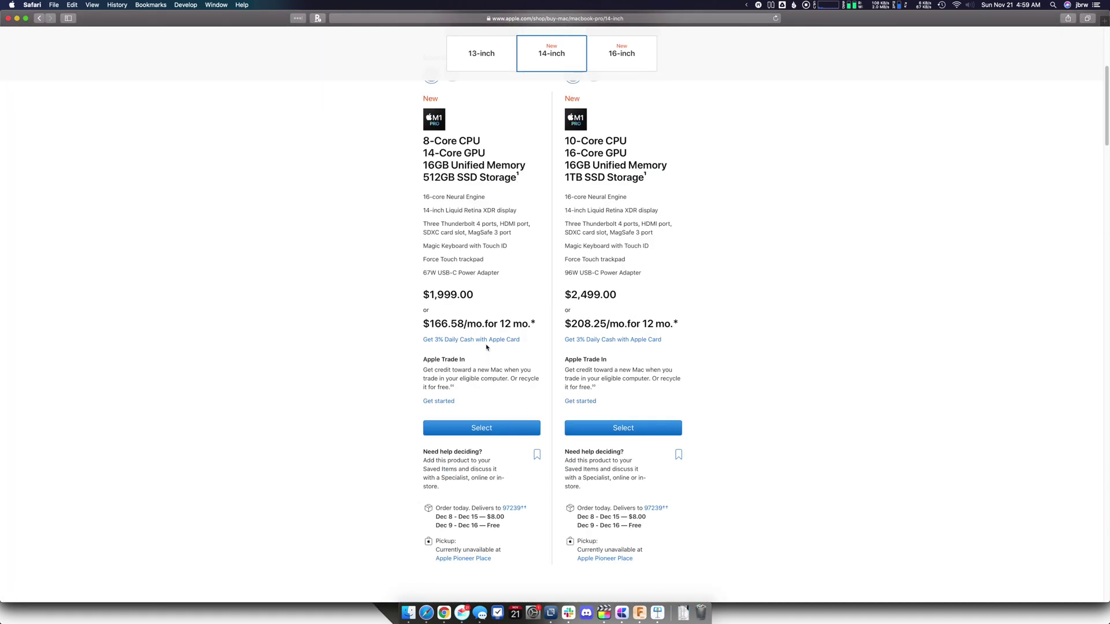
click(469, 425)
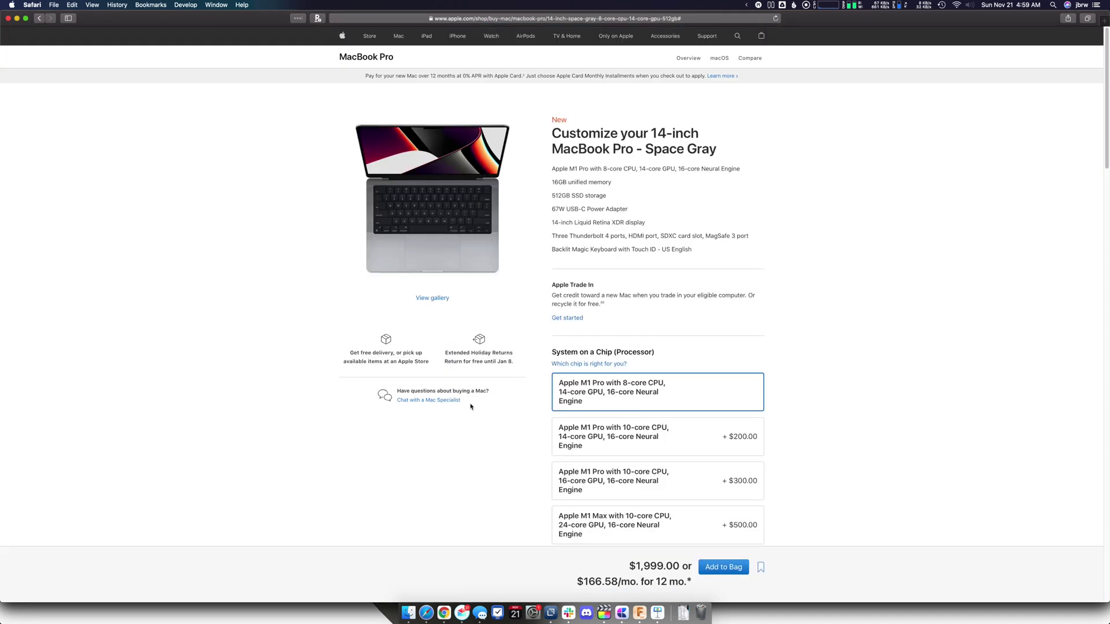
scroll(473, 389, down, 1)
scroll(525, 441, down, 4)
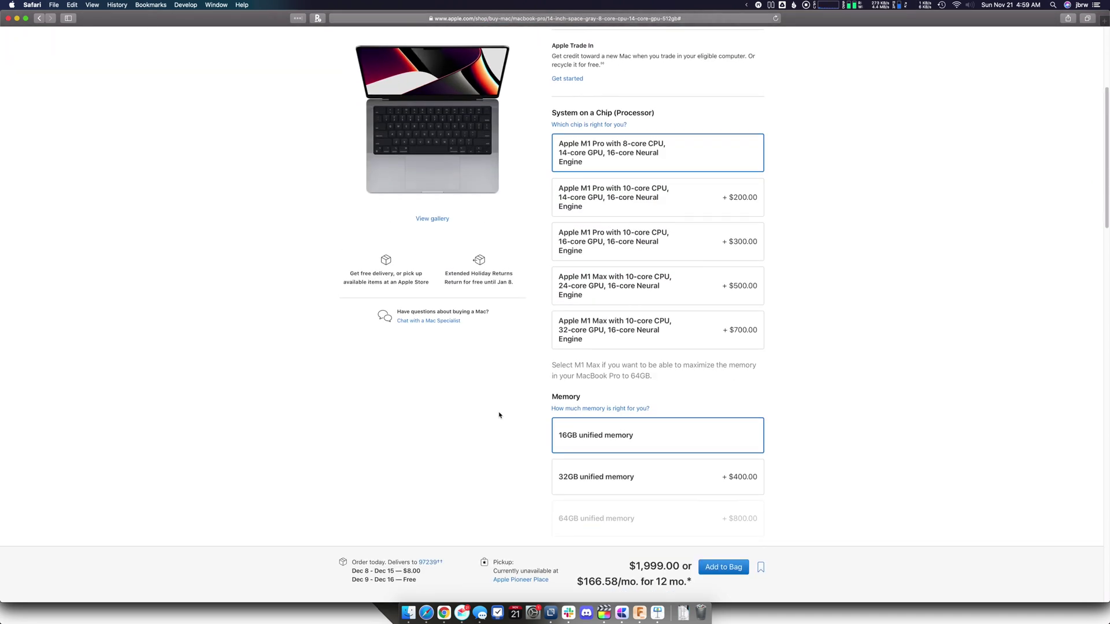
scroll(498, 414, down, 5)
click(628, 173)
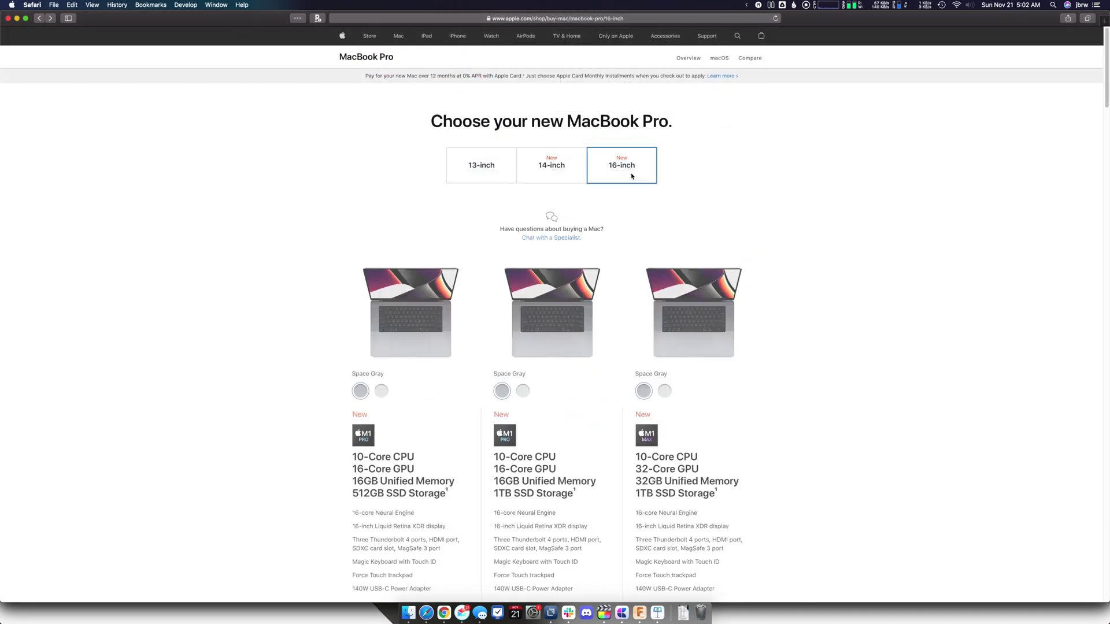
scroll(590, 353, down, 1)
scroll(590, 399, down, 1)
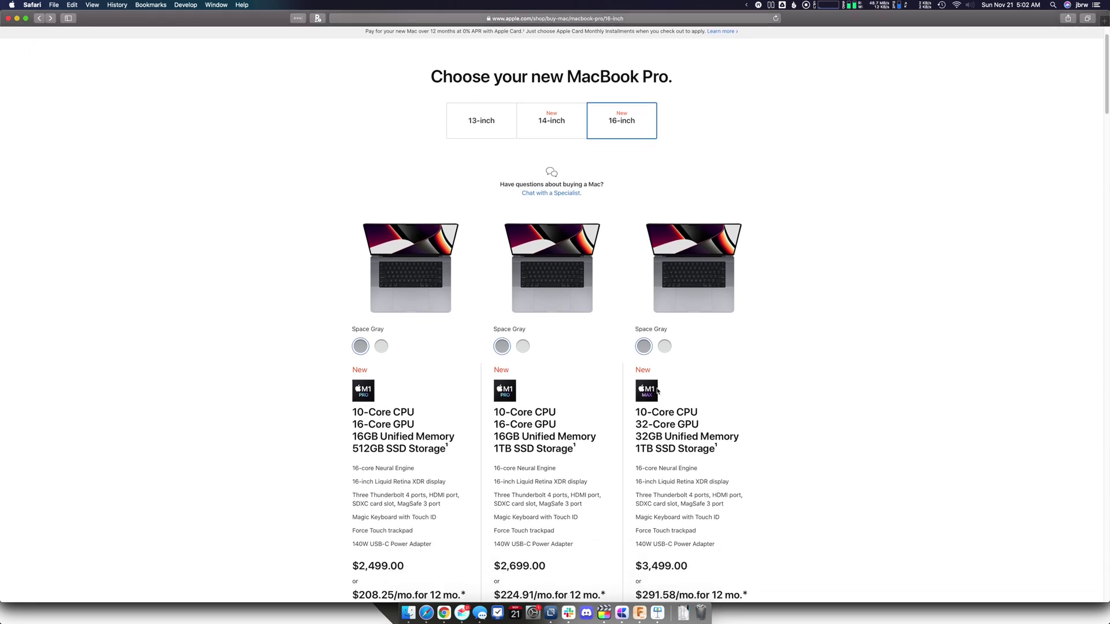
scroll(644, 407, down, 2)
drag(634, 348, 740, 389)
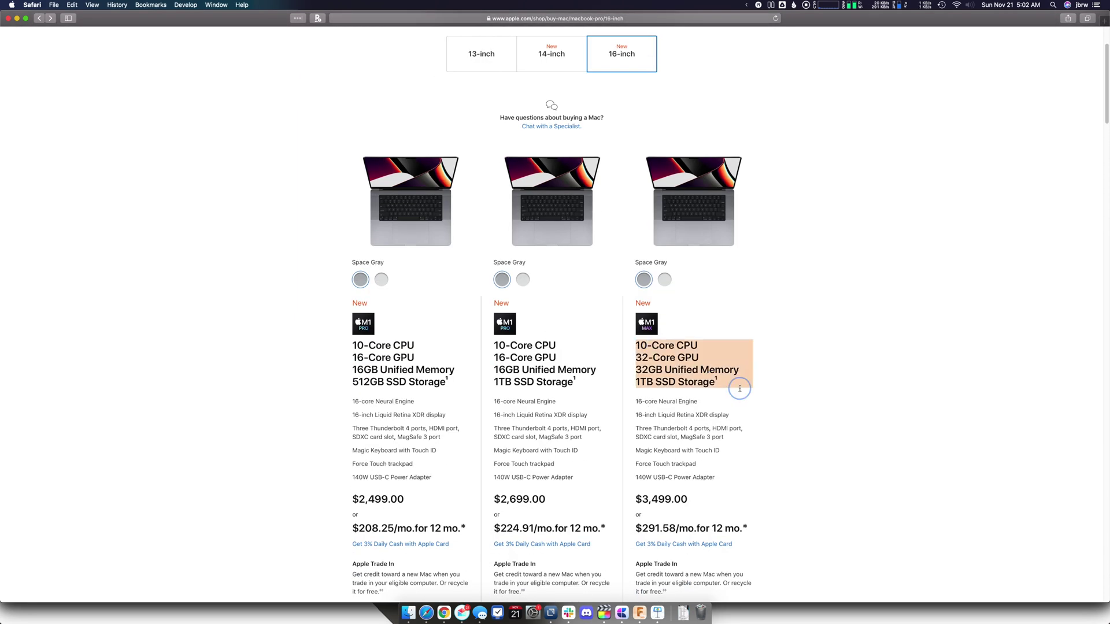
click(740, 389)
scroll(740, 389, down, 2)
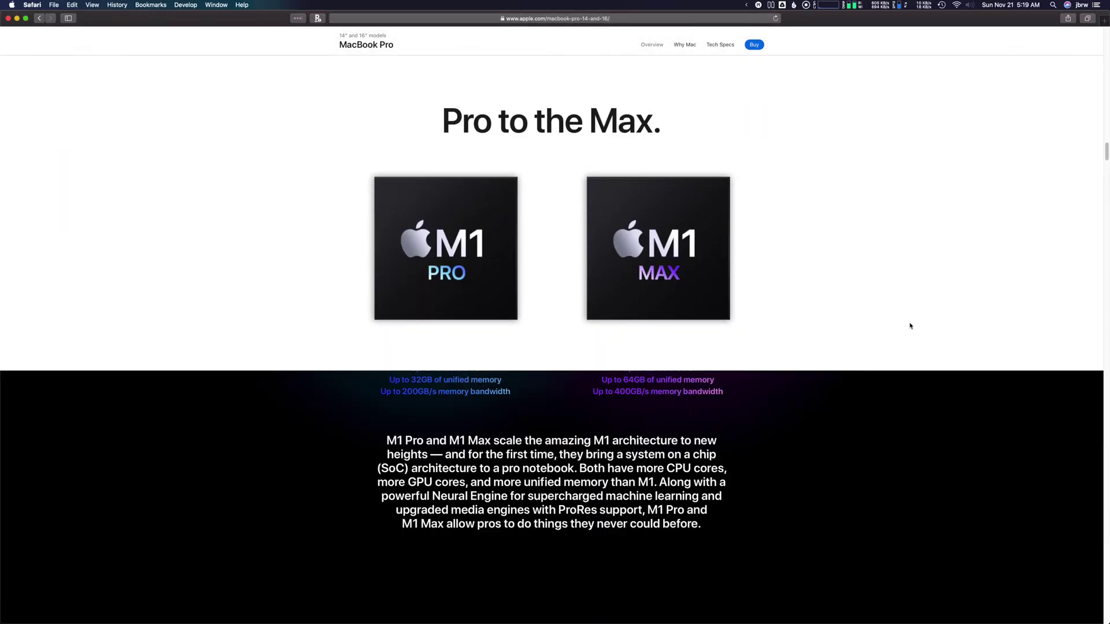
scroll(910, 325, down, 1)
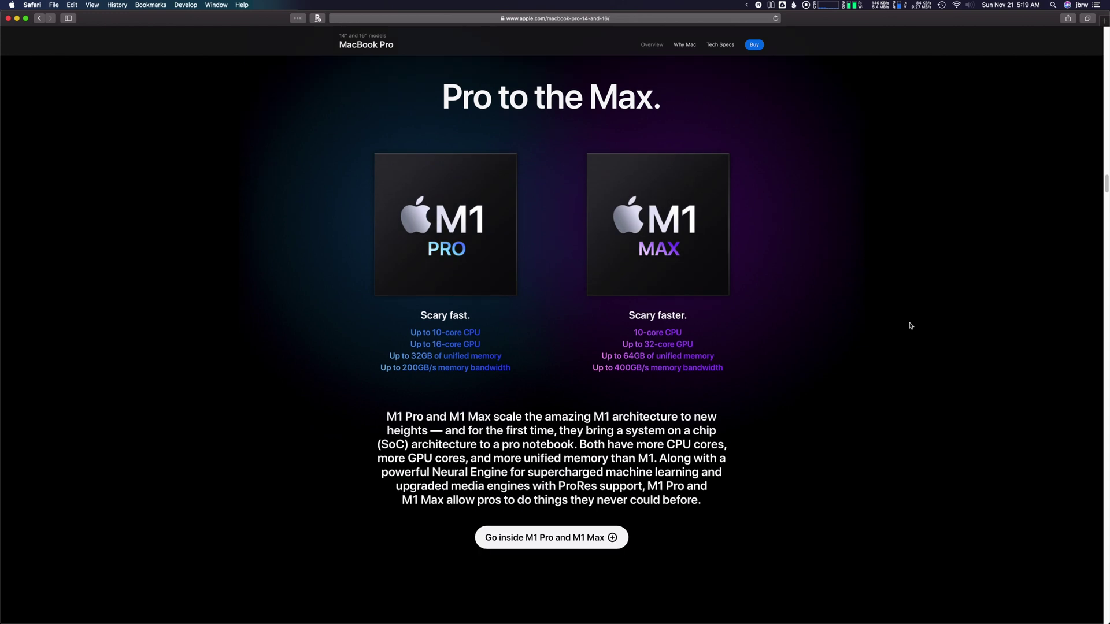
scroll(910, 324, down, 5)
scroll(910, 326, down, 3)
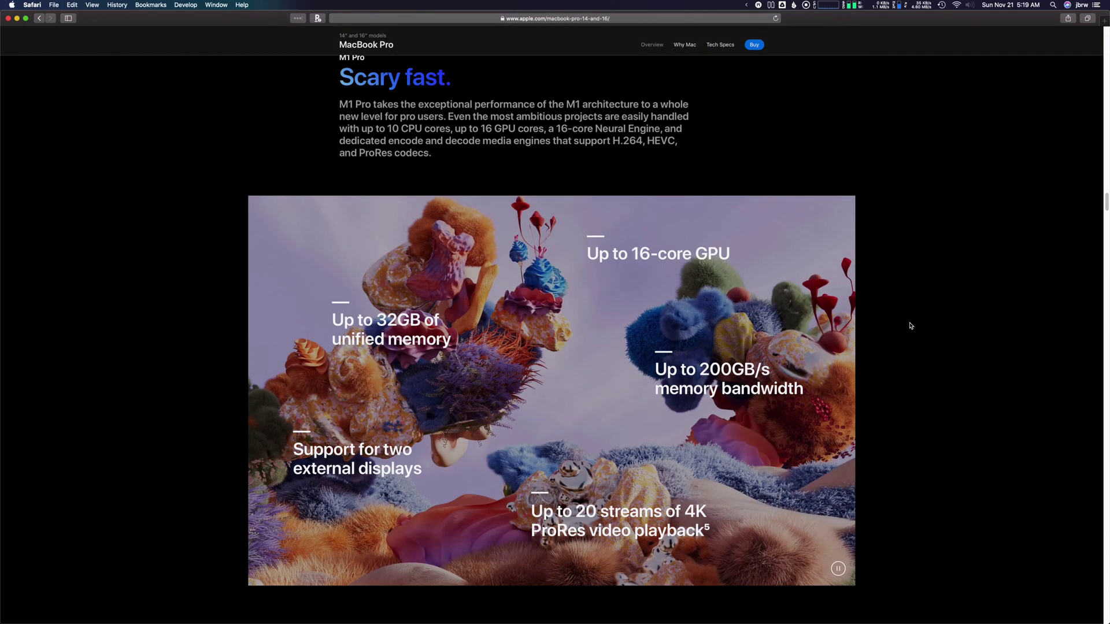
scroll(910, 325, down, 5)
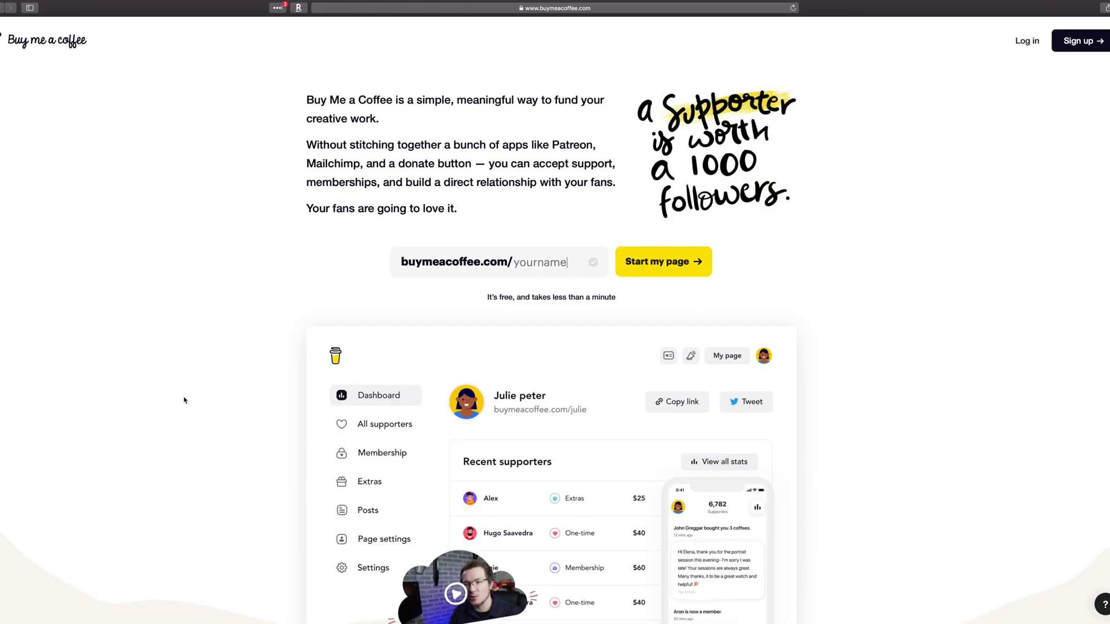
scroll(197, 439, down, 2)
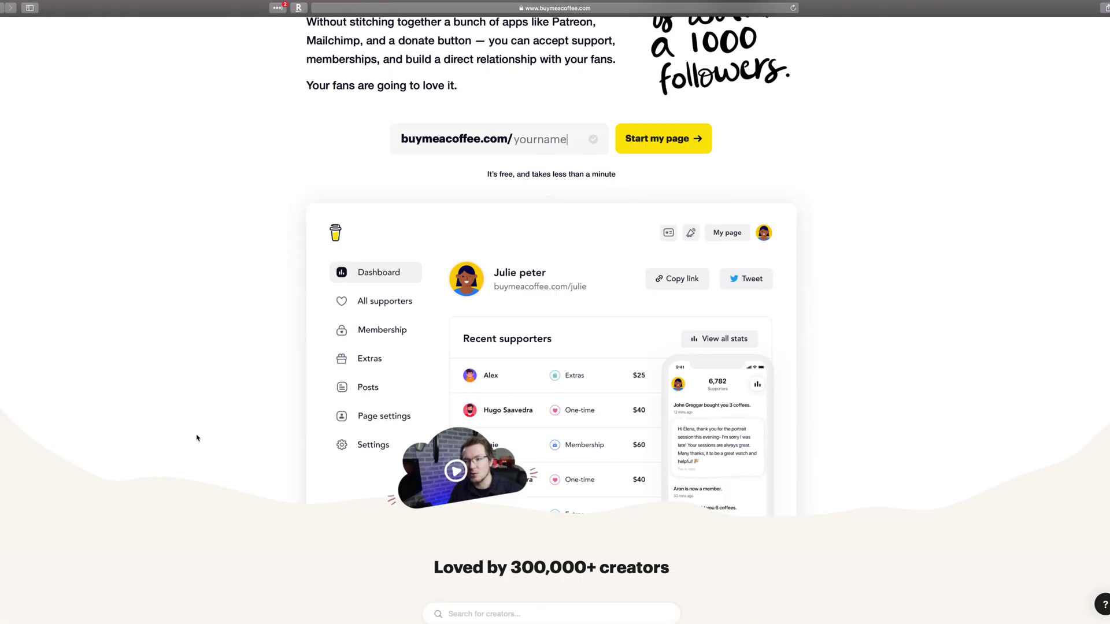
scroll(196, 439, down, 6)
scroll(198, 438, down, 2)
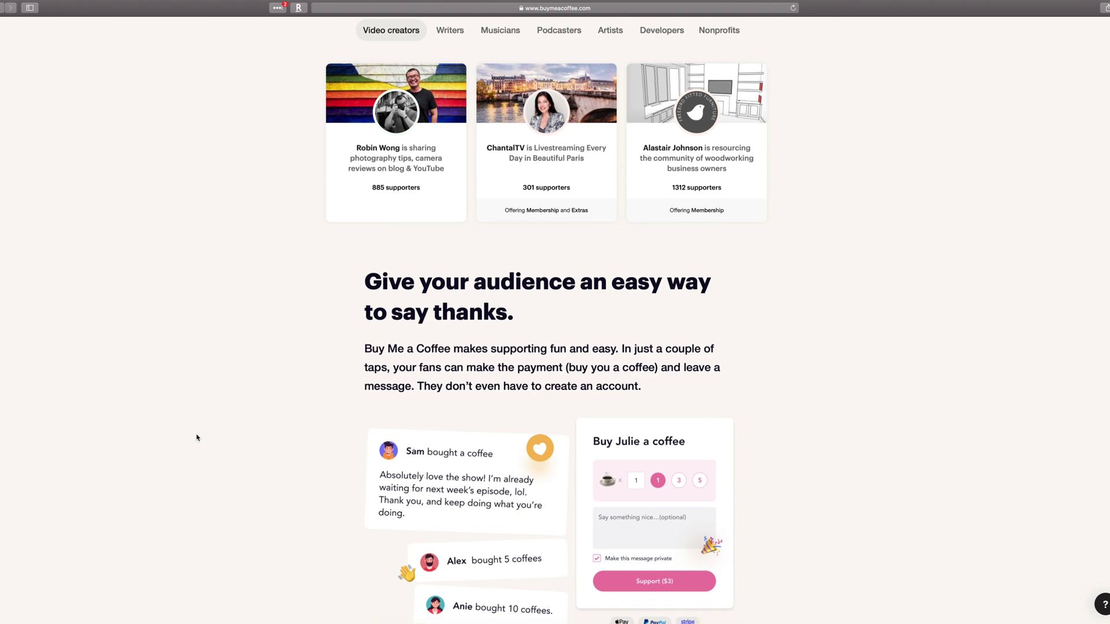
scroll(198, 441, down, 3)
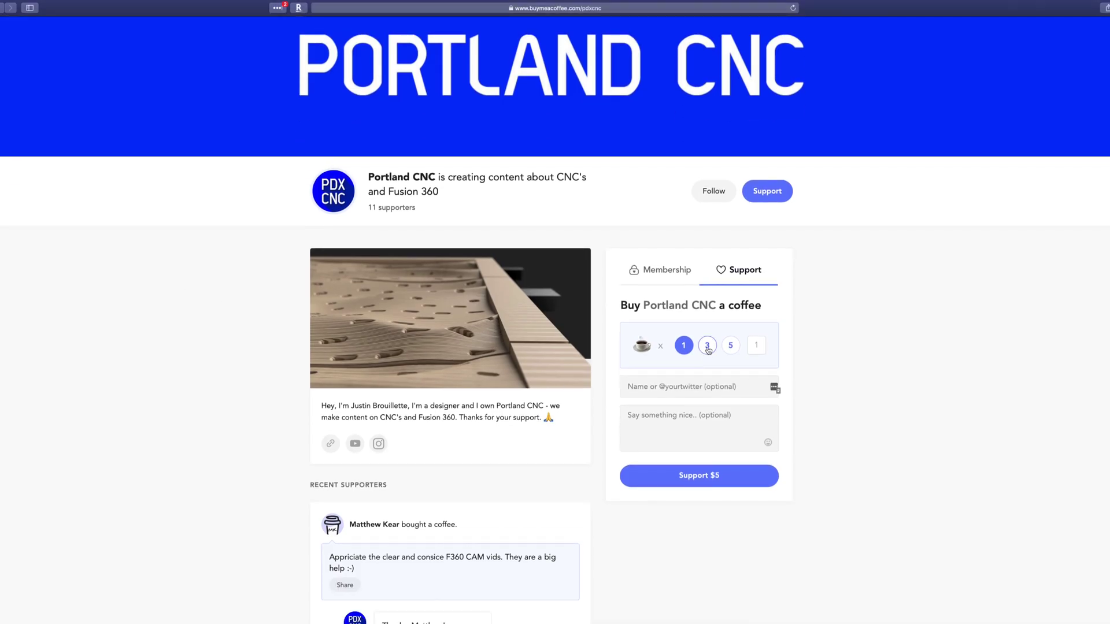
Choose one $5 coffee for Portland CNC, with supporter name Bob and message 'Thanks for the help'.
click(708, 347)
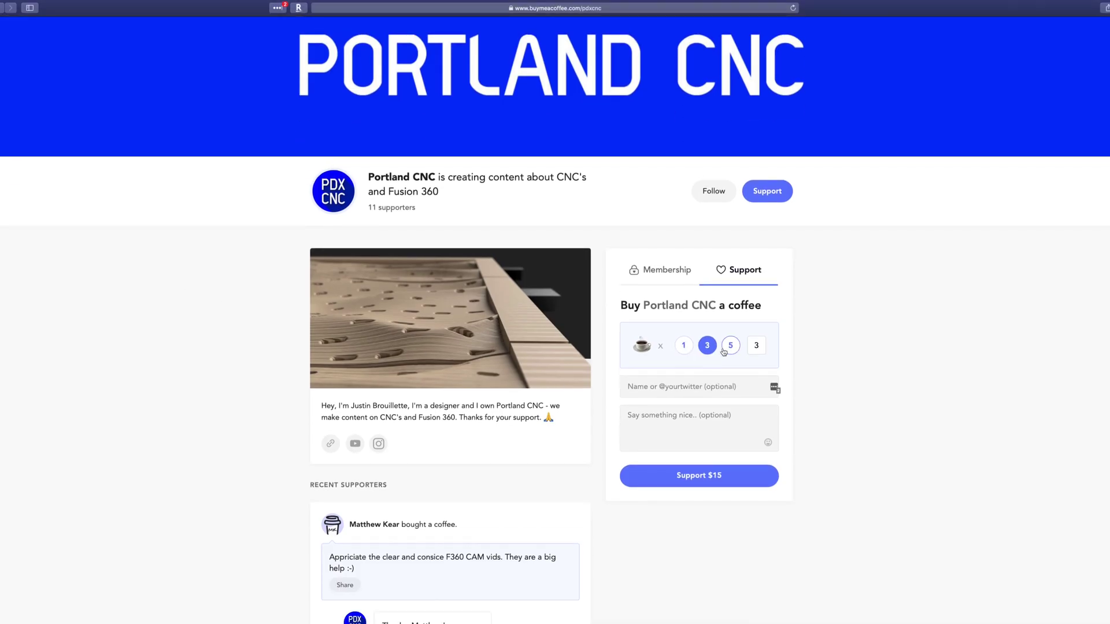
click(683, 347)
click(684, 387)
text(Bob)
key(Tab)
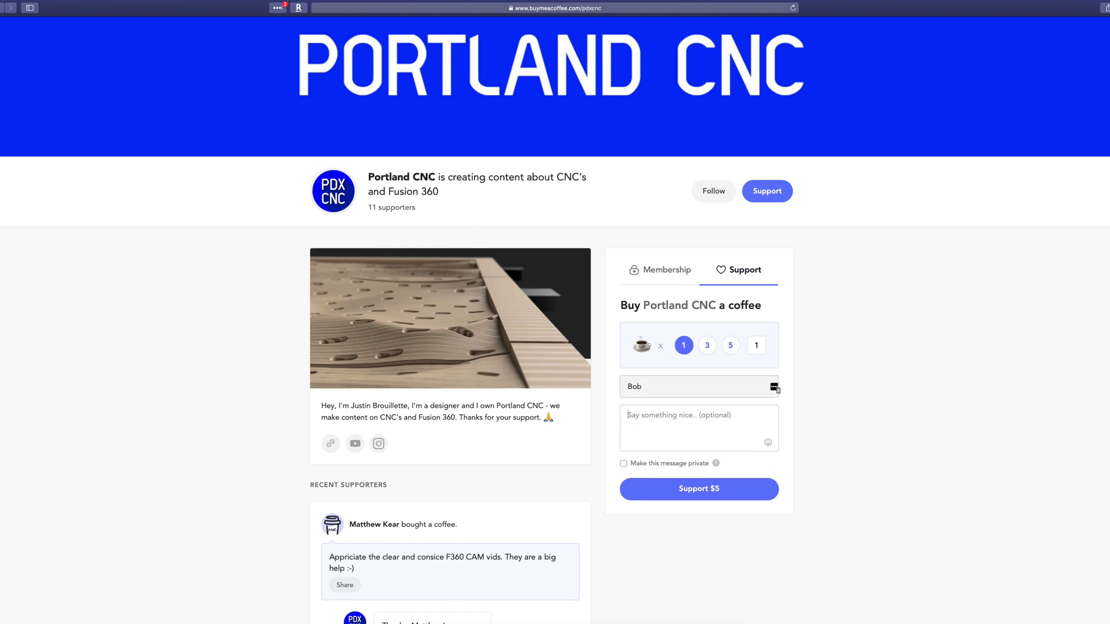
text(Thanks for the help)
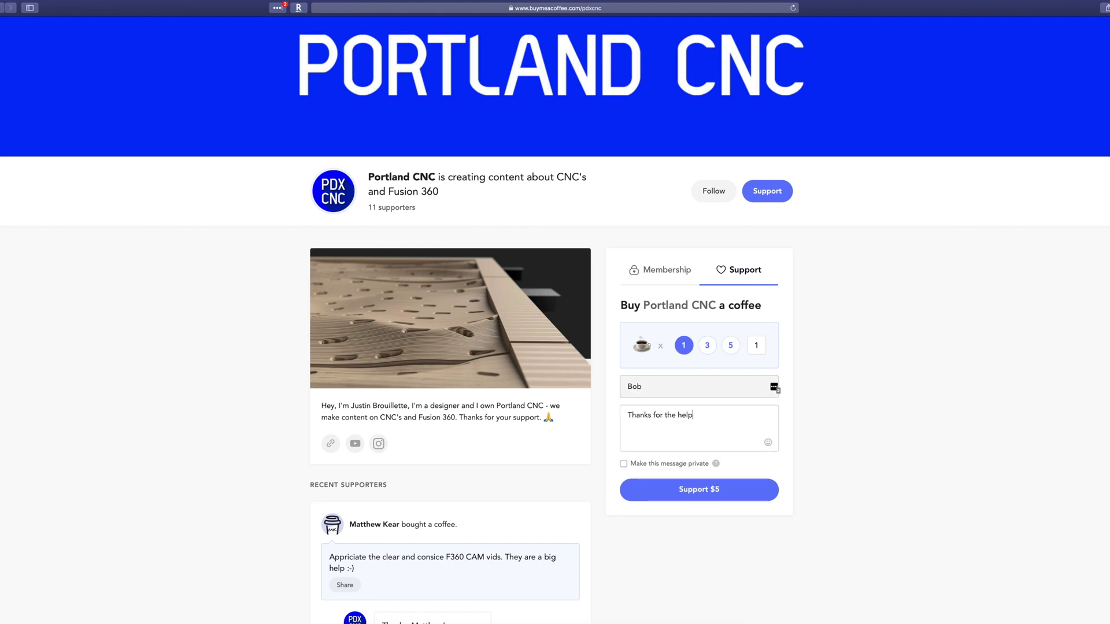